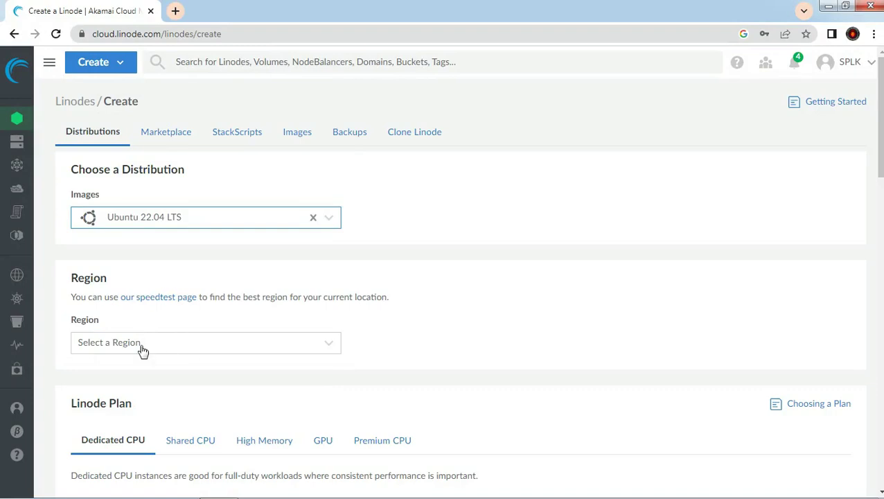
Step: Choose Singapore, SG (ap-south) as the Linode's region
type("sa")
key("BackSpace")
key("BackSpace")
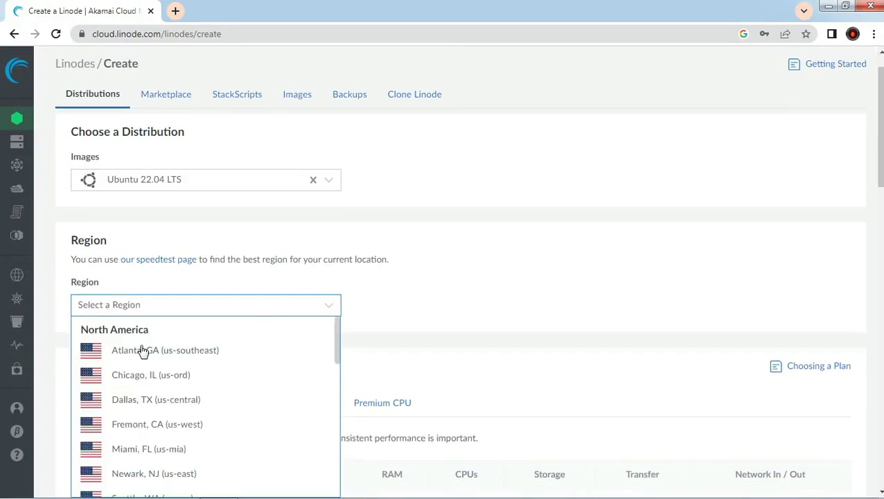
type("sing")
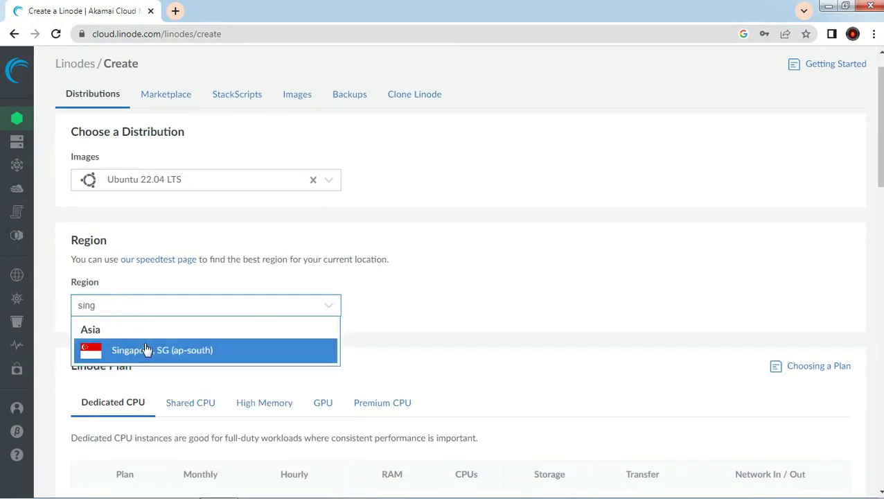
left_click(144, 350)
scroll(247, 341, "down", 1)
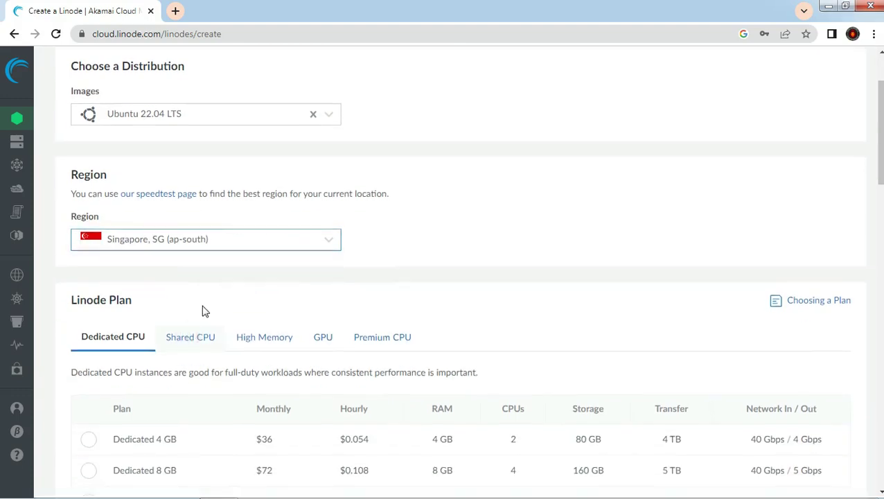
Step: Pick the Shared CPU Nanode 1 GB plan
left_click(190, 338)
scroll(187, 305, "down", 2)
left_click(89, 310)
left_click(90, 310)
scroll(231, 226, "down", 1)
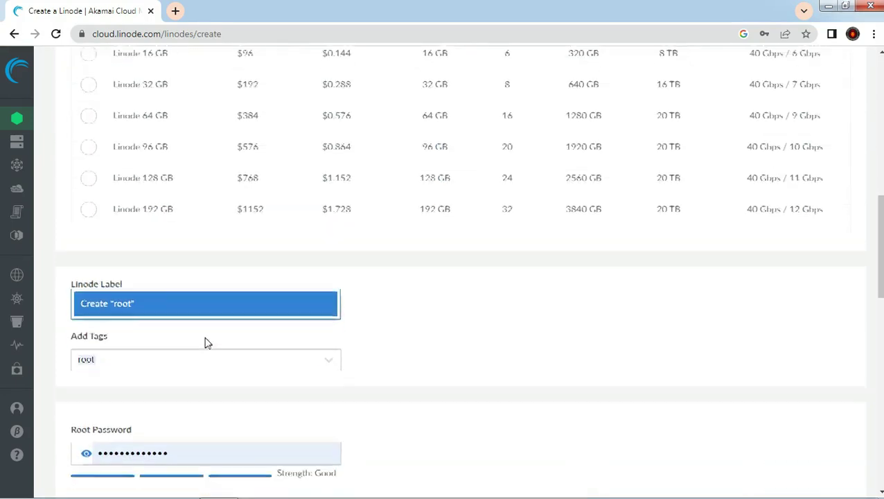
Step: Set the root password and create the Linode
left_click(241, 299)
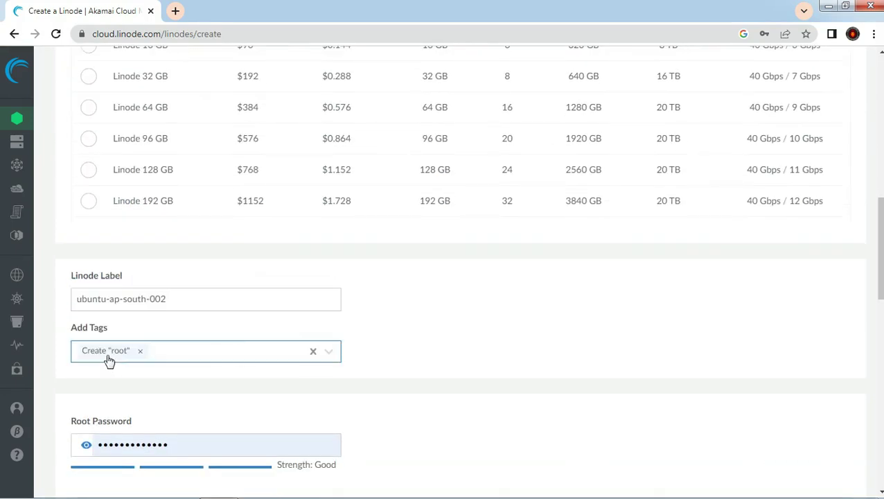
left_click(142, 351)
left_click(491, 313)
scroll(217, 355, "down", 3)
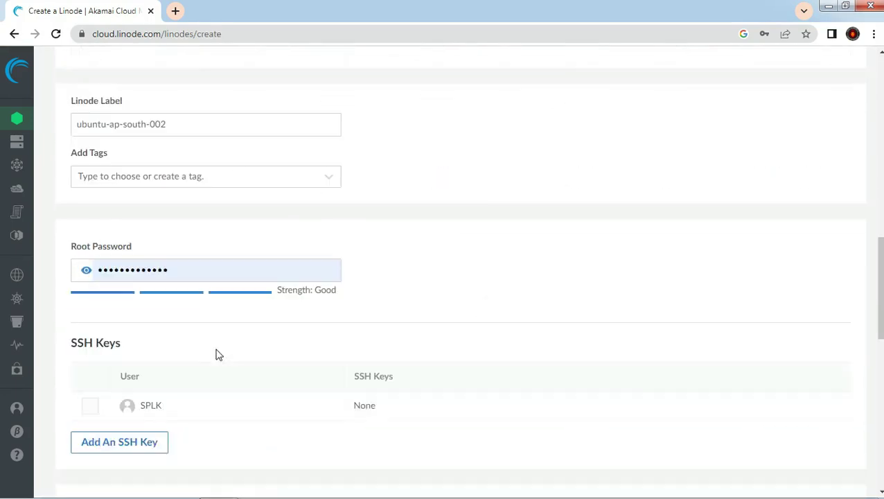
double_click(184, 250)
left_click(580, 239)
scroll(199, 328, "down", 5)
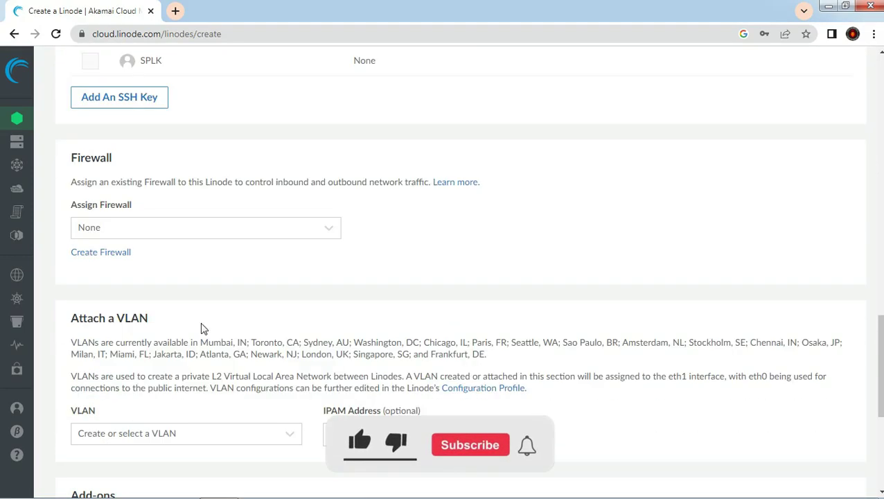
scroll(275, 229, "down", 3)
scroll(275, 230, "down", 1)
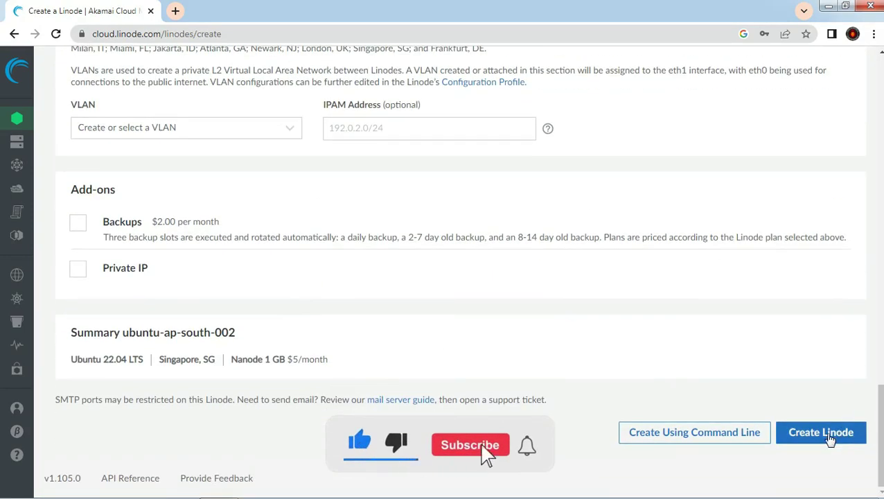
left_click(24, 129)
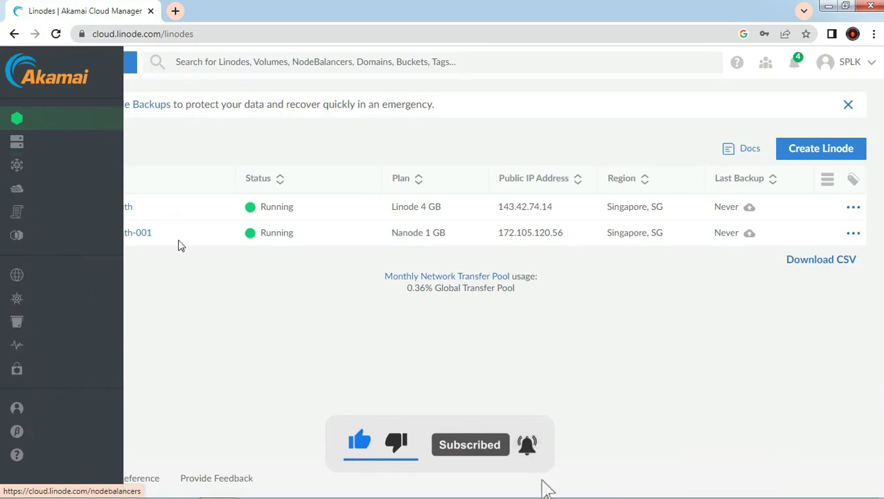
Step: Copy ubuntu-ap-south-001's IPv4 address 172.105.120.56, then minimize Chrome and open Start
left_click(133, 234)
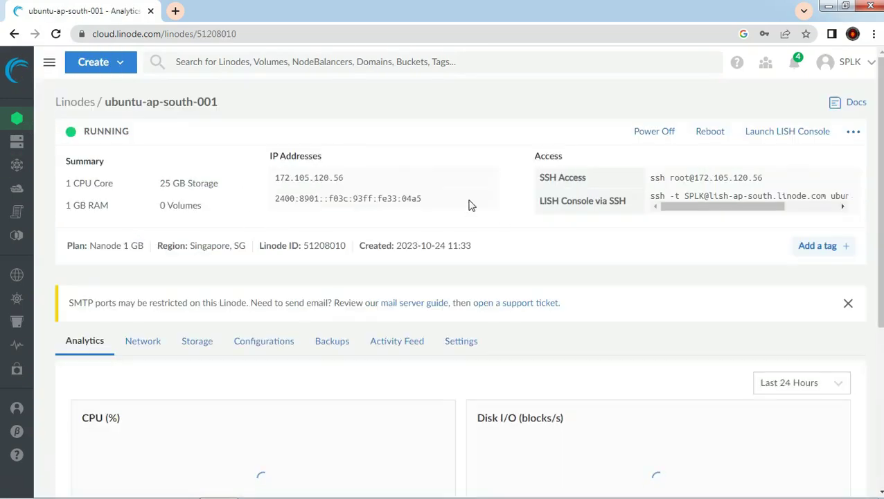
left_click(489, 178)
left_click(491, 178)
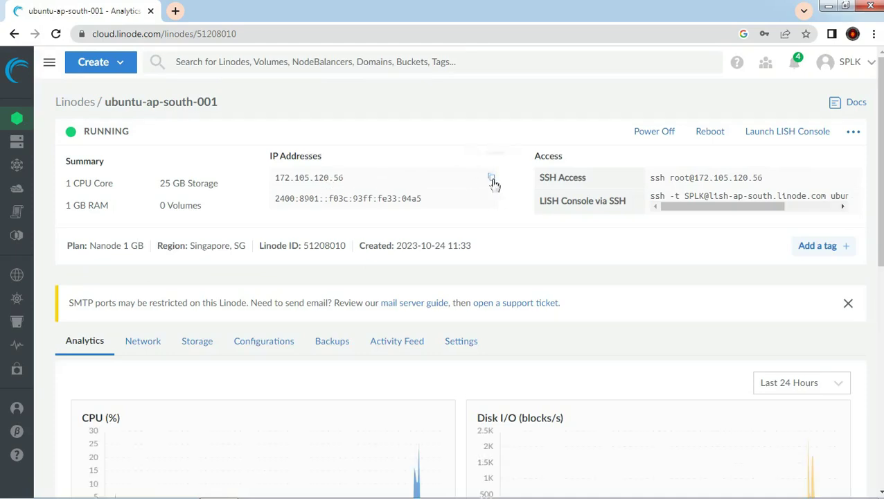
left_click(825, 8)
key("super")
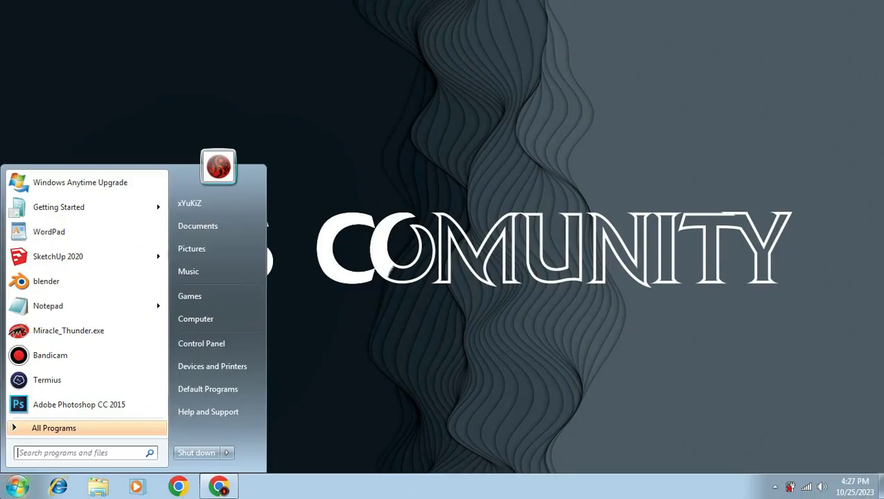
Step: Launch Termius and edit the My VPS host, checking address 172.105.120.56
left_click(119, 380)
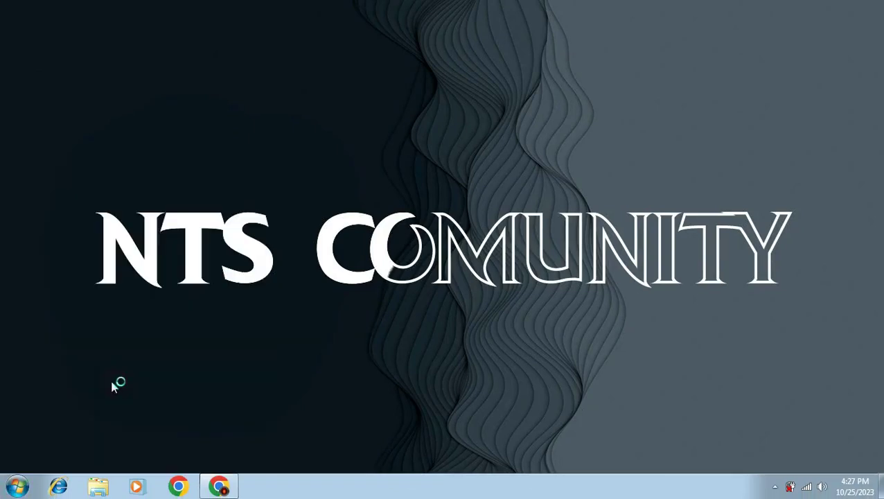
left_click(460, 148)
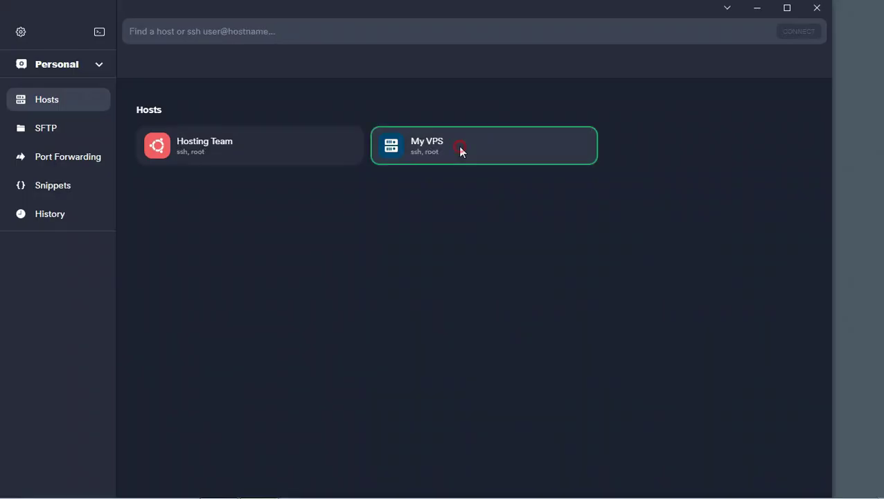
left_click(577, 145)
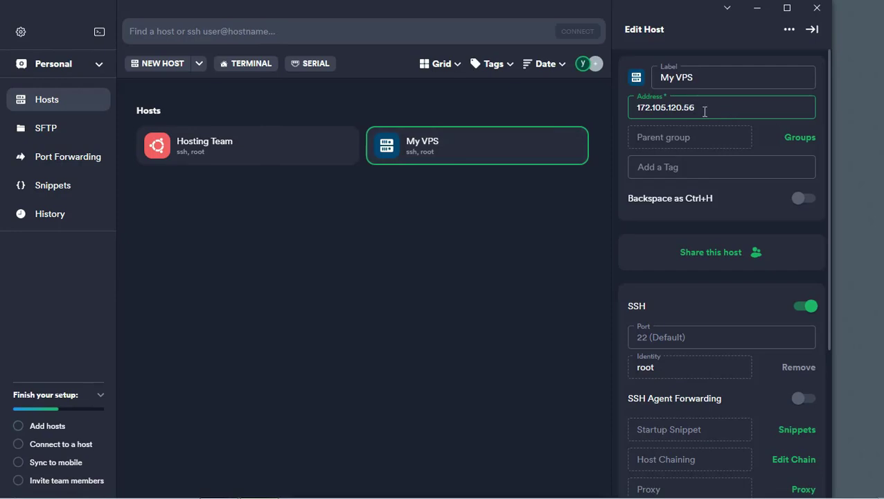
left_click_drag(704, 108, 606, 117)
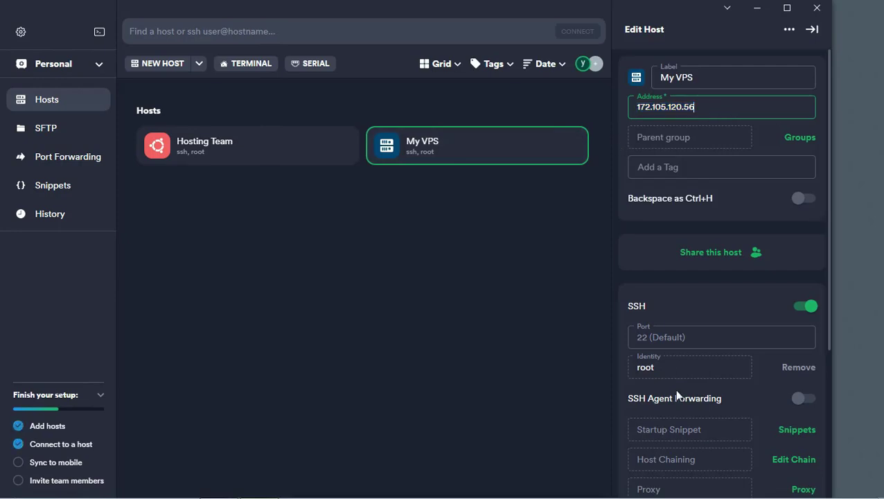
scroll(708, 343, "down", 2)
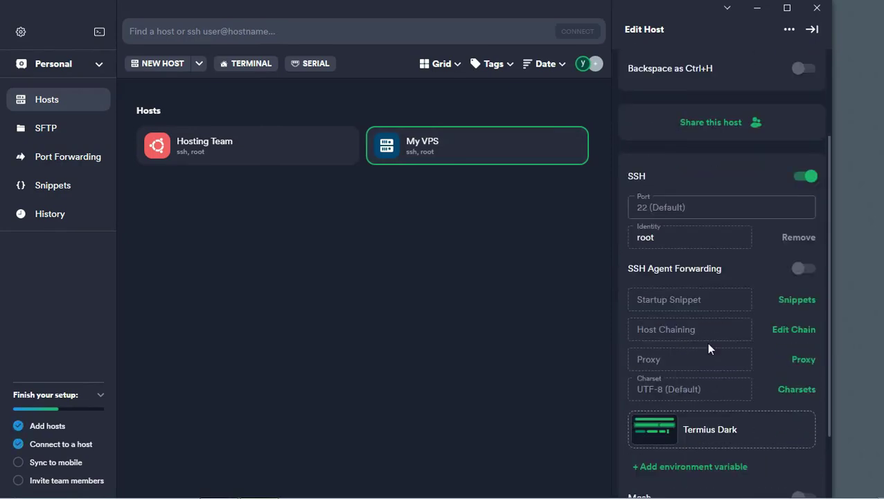
scroll(707, 346, "down", 1)
scroll(664, 383, "up", 1)
Step: Enable SSH on My VPS with username root
left_click(808, 176)
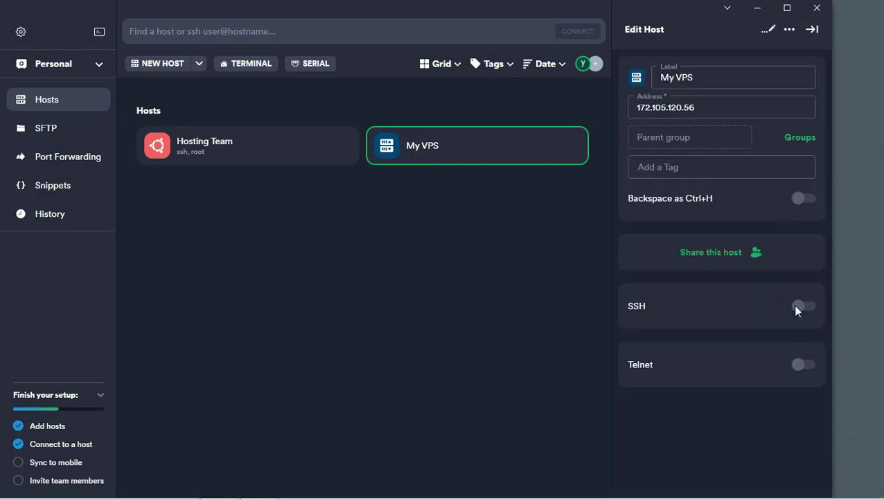
left_click(754, 314)
scroll(692, 312, "down", 1)
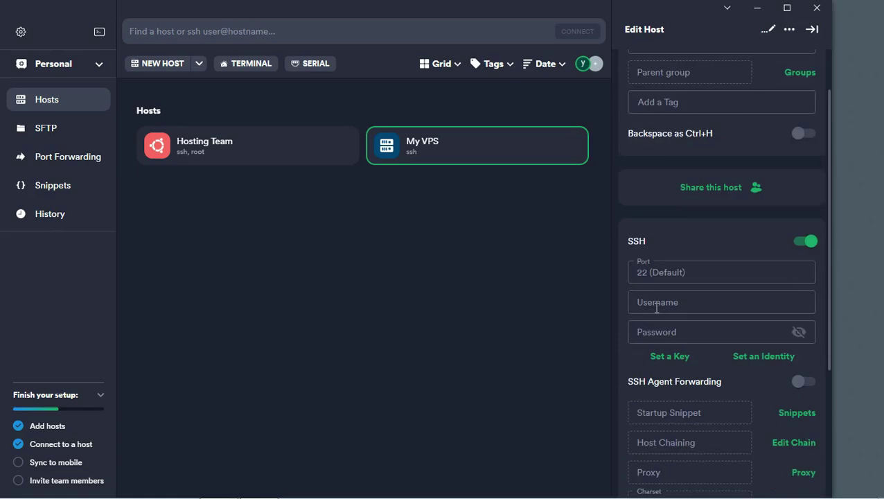
left_click(657, 308)
type("r")
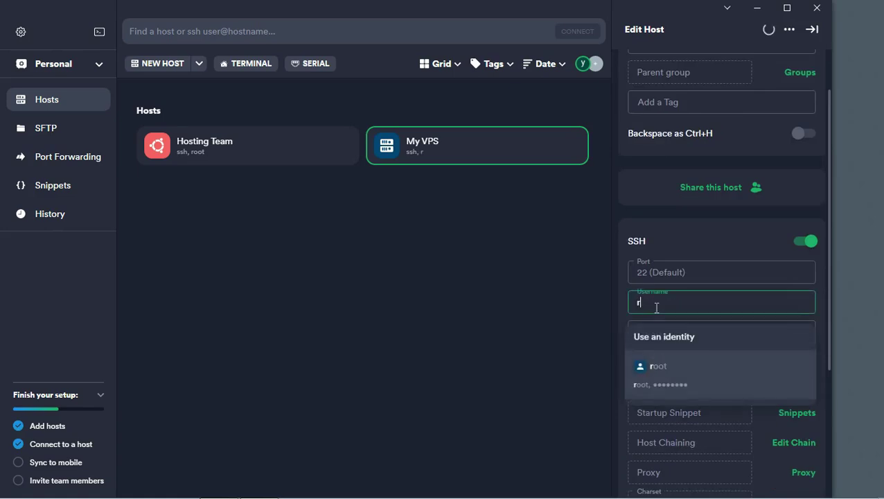
type("oot")
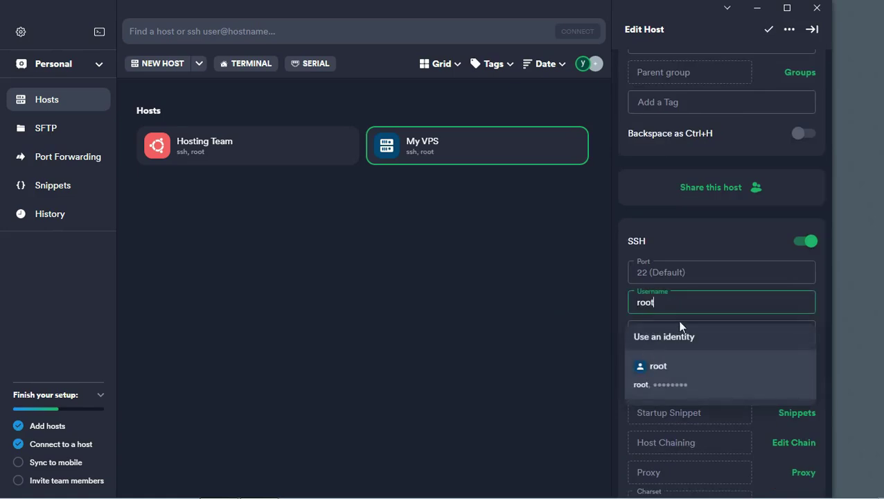
key("Escape")
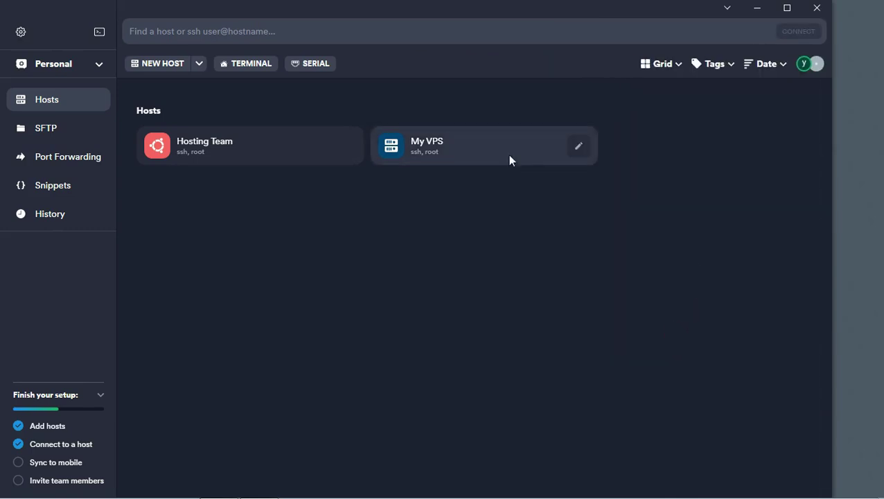
Step: Enter the root password, save My VPS, and connect to it
left_click(579, 147)
left_click(341, 146)
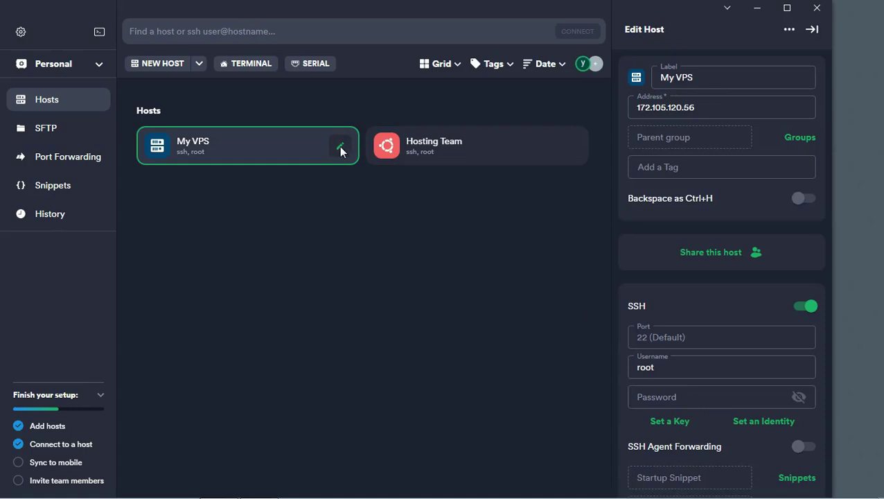
left_click(656, 396)
type("••••••••••••")
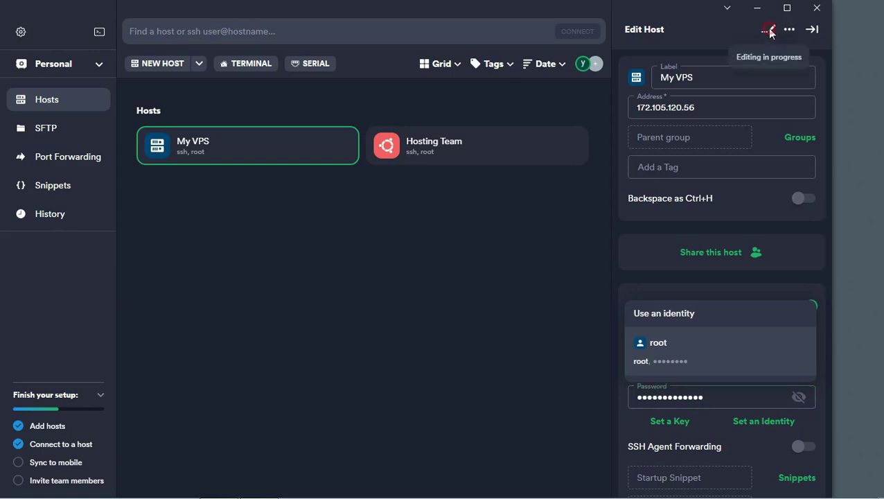
left_click(768, 29)
double_click(303, 150)
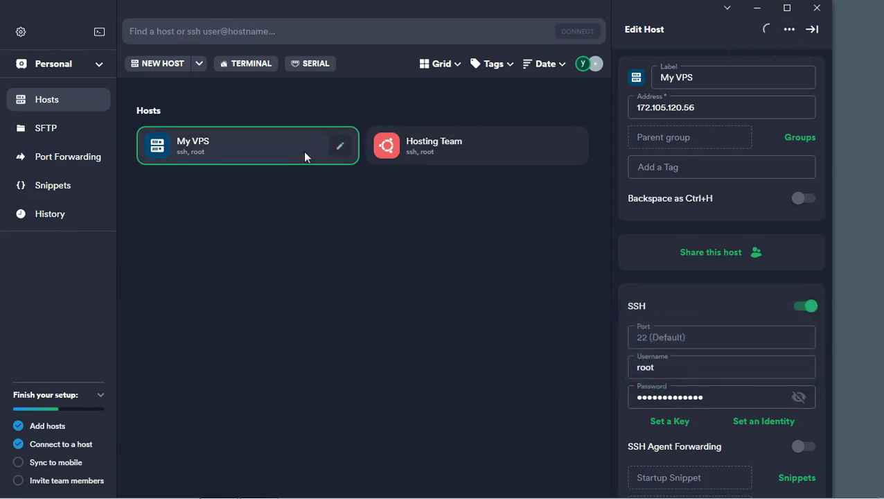
Step: Accept the changed server fingerprint and run apt update
left_click(787, 7)
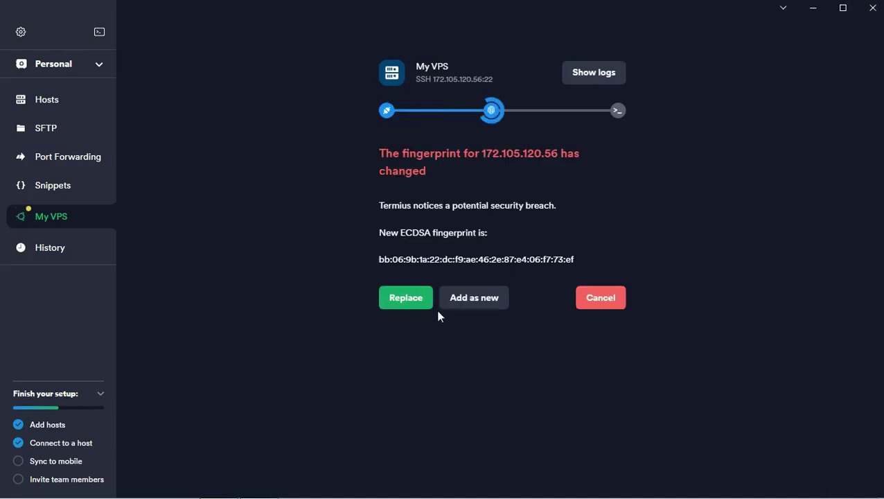
left_click(412, 302)
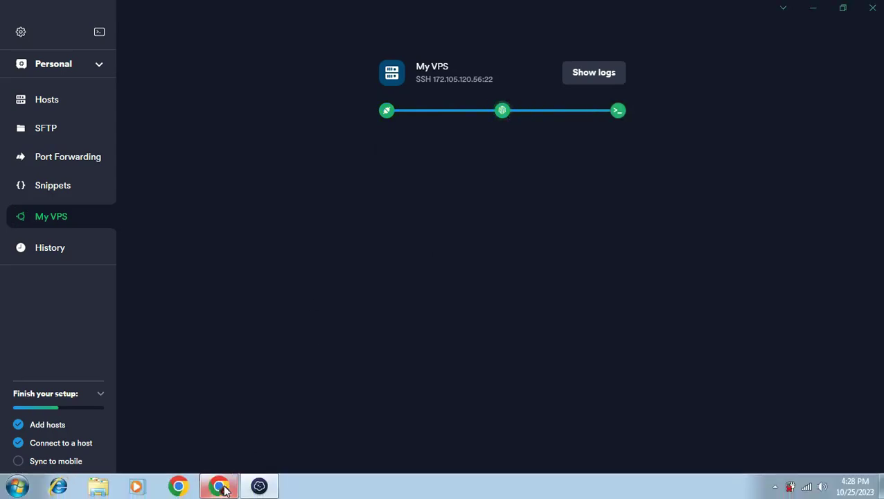
type("apt update")
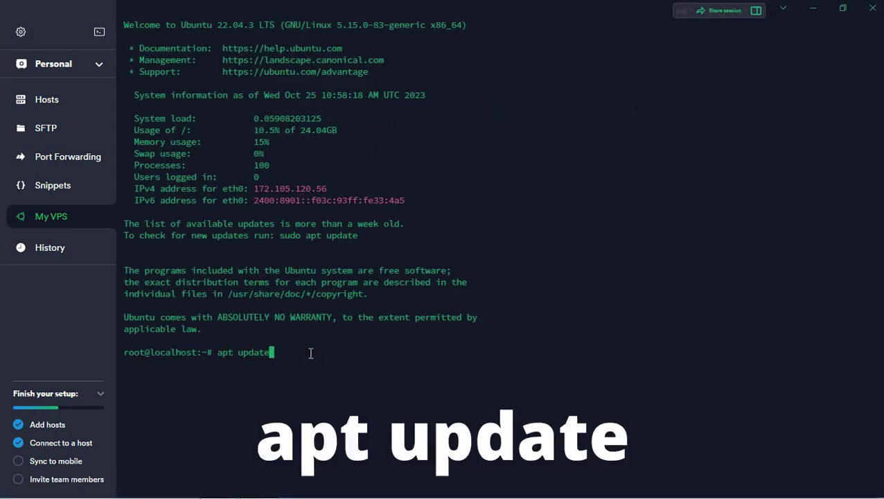
key("Return")
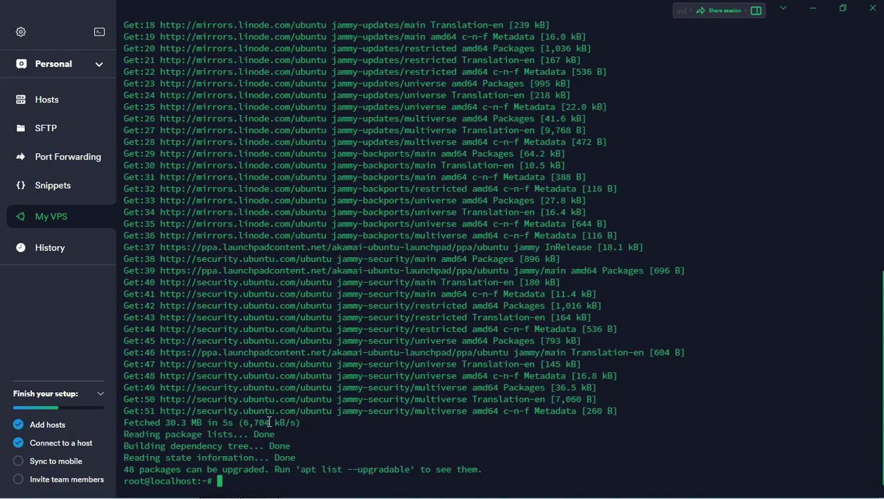
Step: Run 'apt install curl' and confirm with y
type("apt instal")
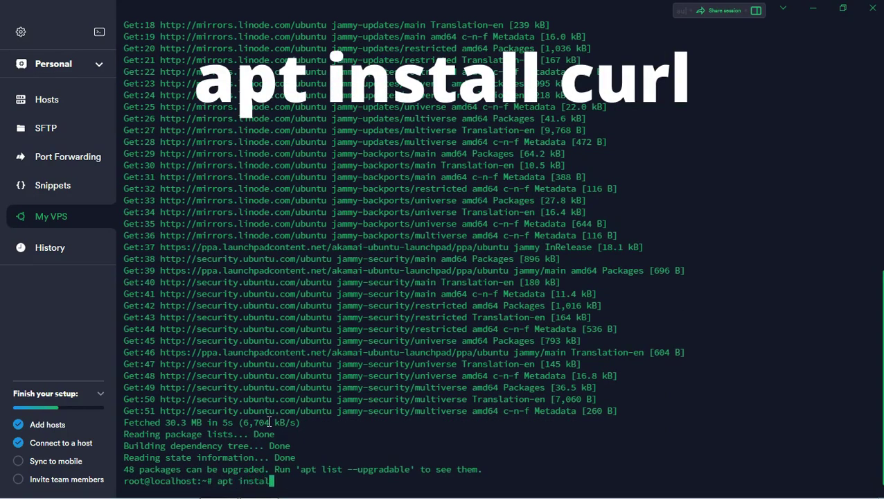
type("l curl")
key("Return")
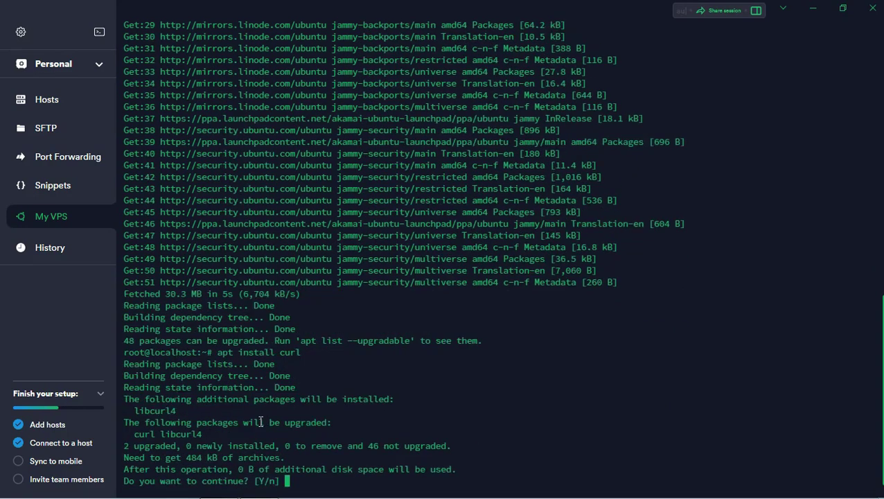
type("y")
key("Return")
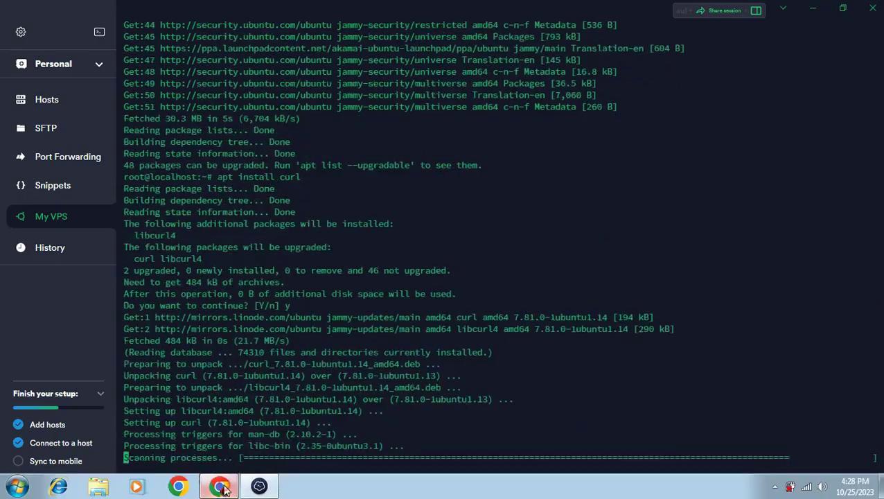
Step: Switch to Chrome and open a new tab
left_click(219, 493)
left_click(176, 10)
type("p")
key("Return")
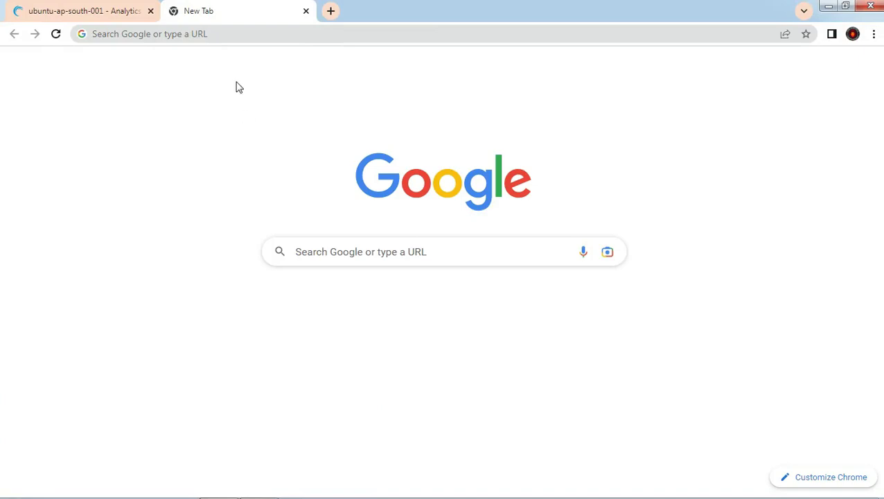
Step: Search 'pterodactyl panel installer' and copy the one-line bash command from its GitHub repo
left_click(241, 38)
type("p")
key("Return")
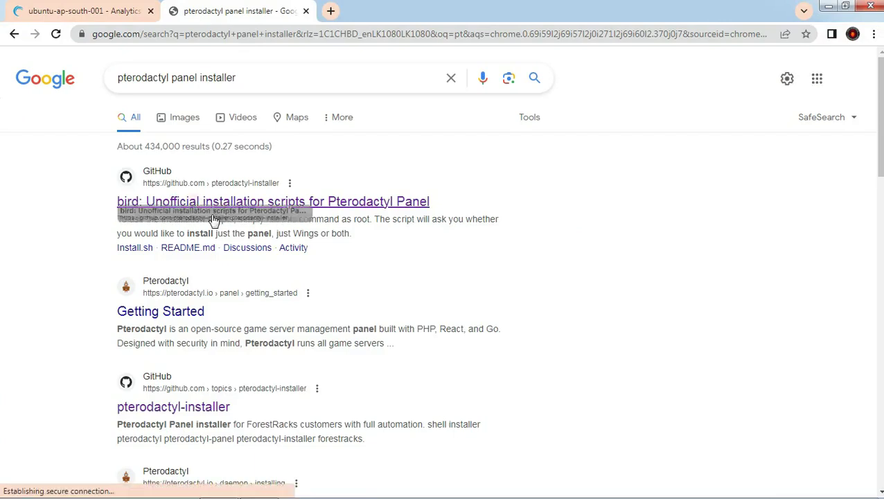
left_click(199, 409)
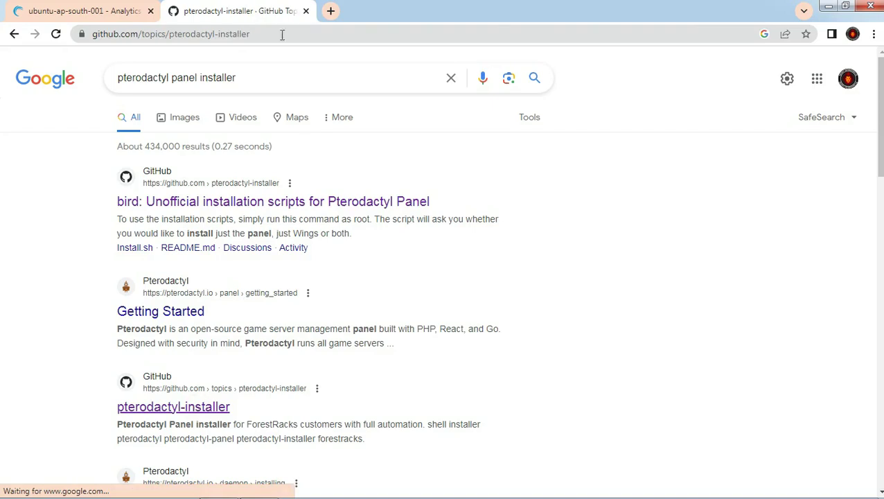
left_click(312, 283)
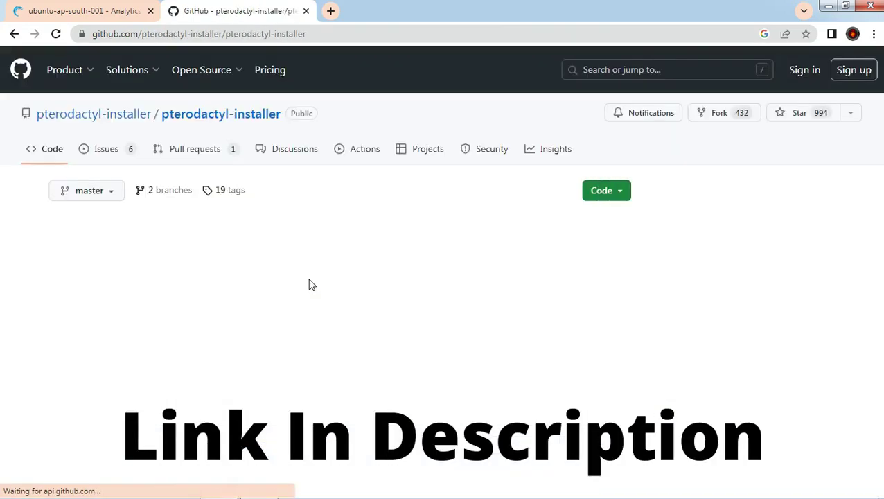
scroll(344, 258, "down", 5)
scroll(345, 258, "down", 20)
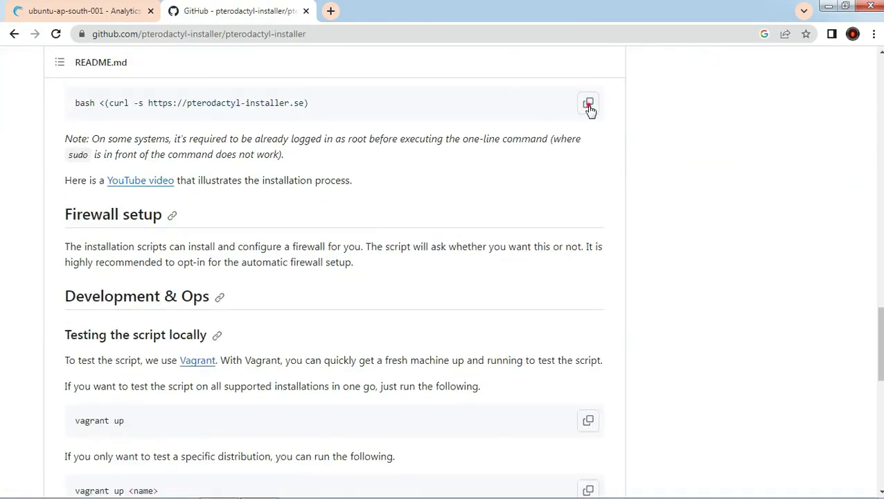
left_click(588, 103)
scroll(237, 166, "up", 1)
Step: Clear the terminal, then paste and run the installer command
left_click(829, 6)
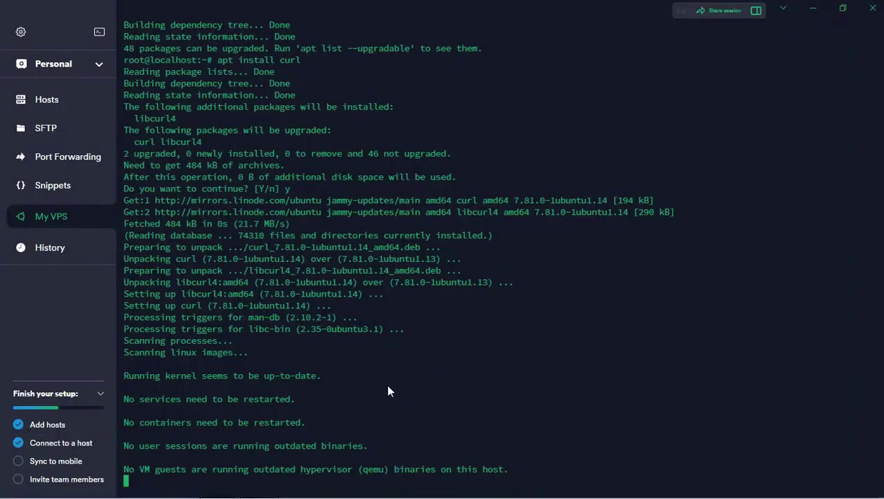
type("lear")
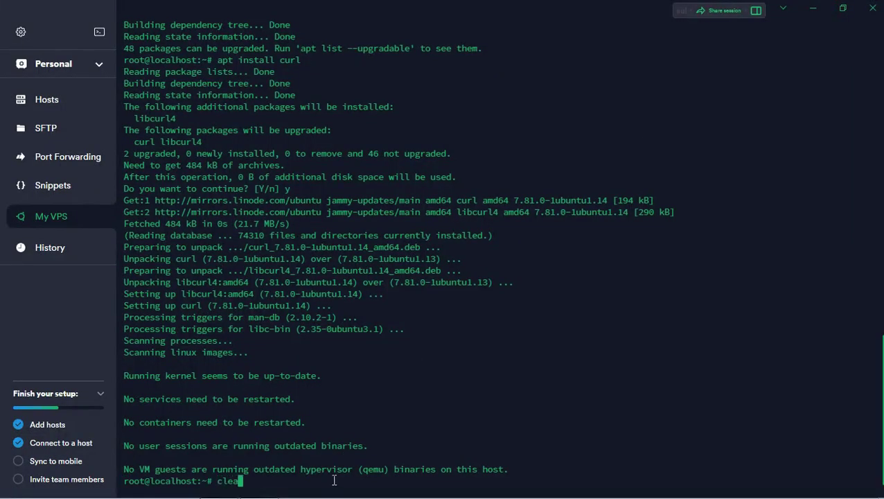
key("Return")
key("ctrl+shift+v")
key("Return")
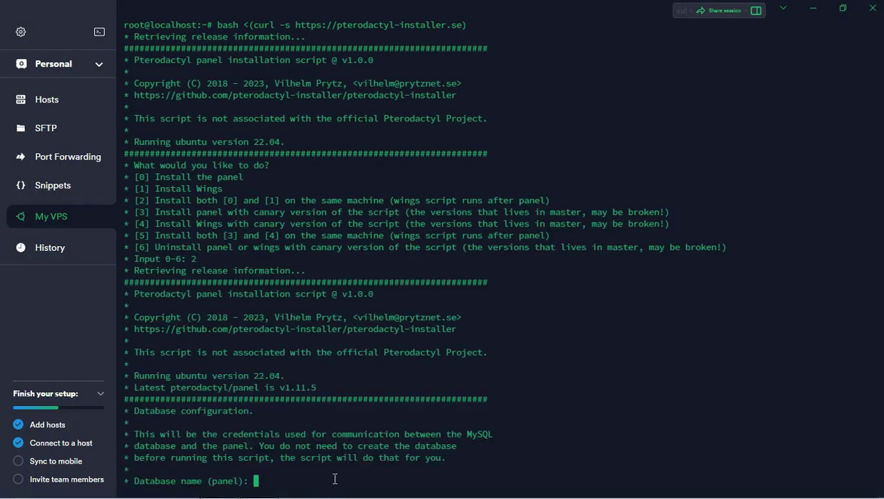
Step: Accept default database settings and set the timezone to Asia/Singapore
key("Return")
key("Return")
key("Return")
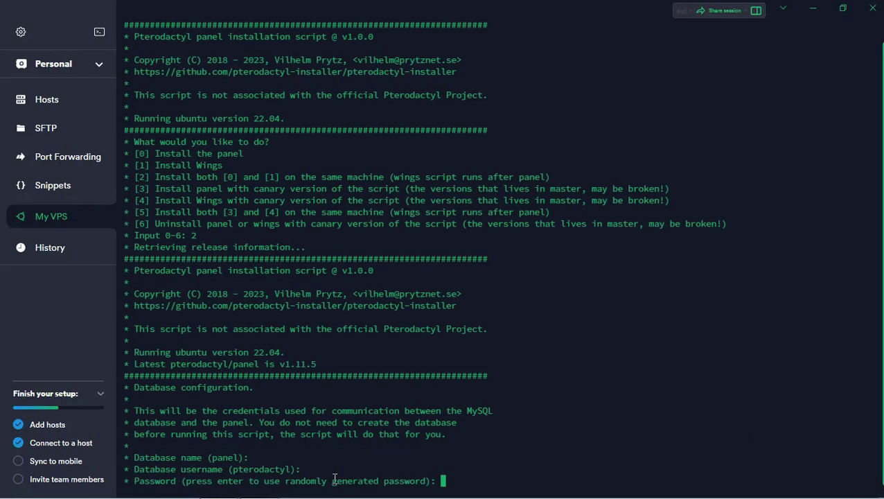
type("Asia/Singapore")
key("Return")
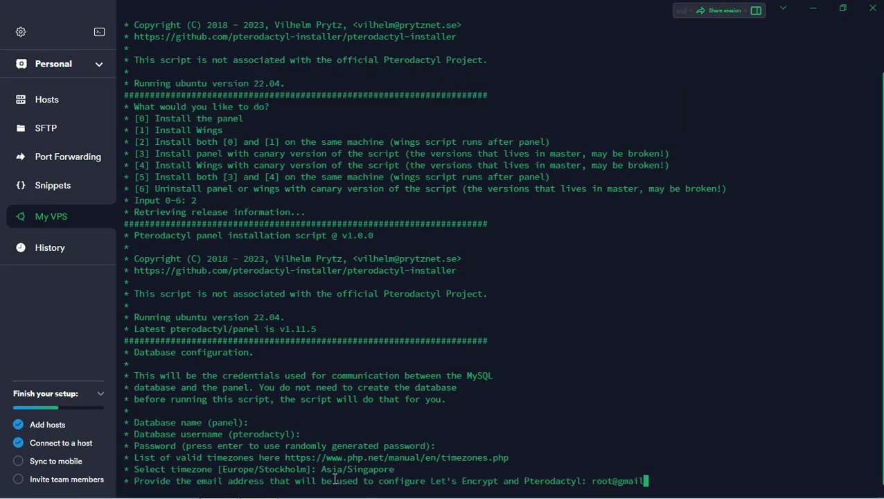
Step: Enter the Let's Encrypt and admin e-mails, root as username and names, and a password
key("Return")
key("Return")
type("root")
key("Return")
type("ro")
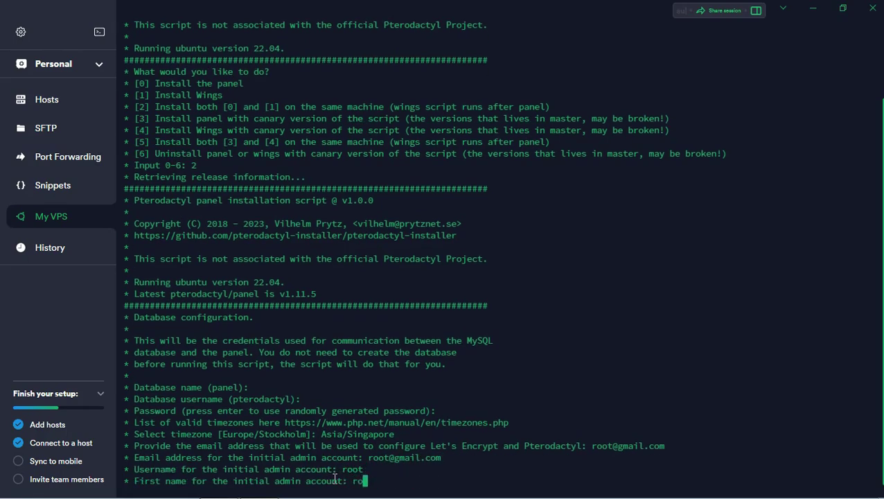
type("ot")
key("Return")
type("root")
key("Return")
type("ro")
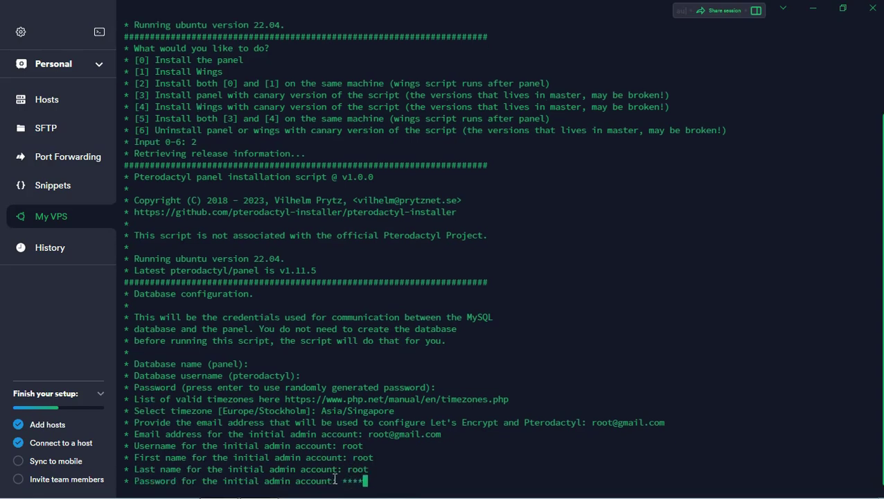
type("ot")
key("Return")
Step: Copy the IP from Cloud Manager and submit 172.105.120.56 as the panel FQDN
left_click(213, 483)
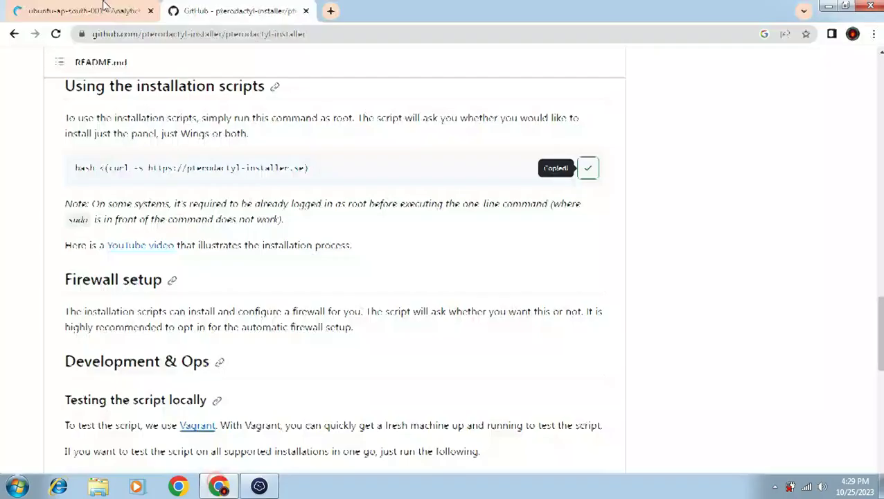
left_click(79, 9)
left_click(489, 177)
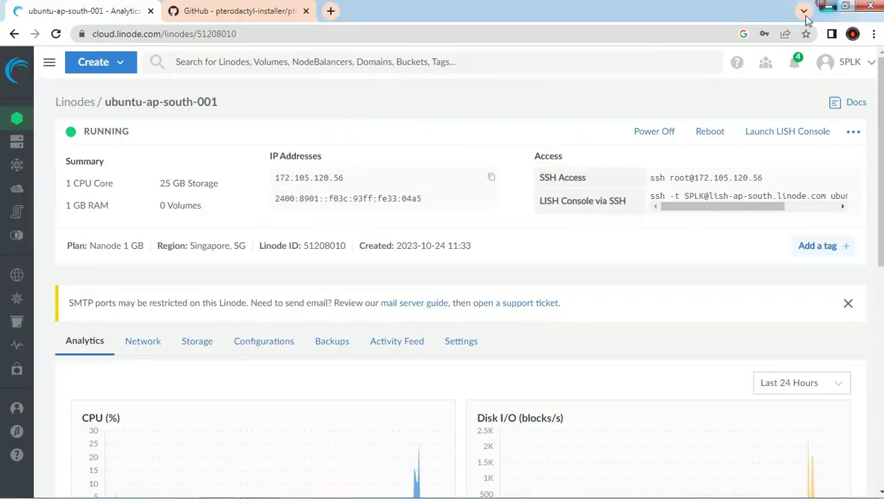
left_click(828, 6)
key("ctrl+v")
key("Return")
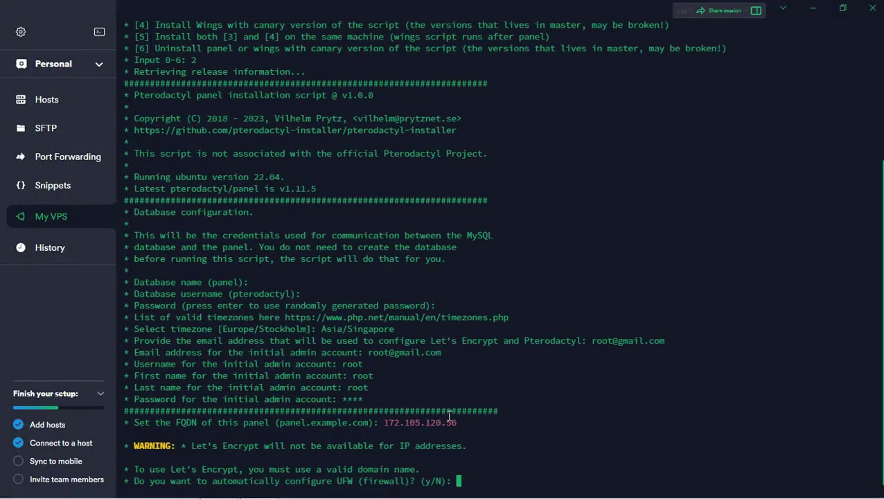
type("y")
key("Return")
key("Return")
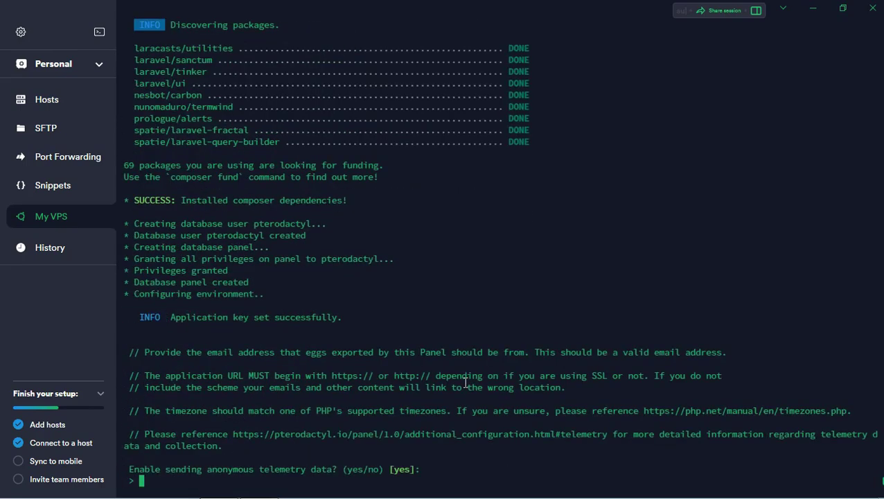
Step: Agree to telemetry with 'yes' and proceed to the Wings installation
type("yes")
key("Return")
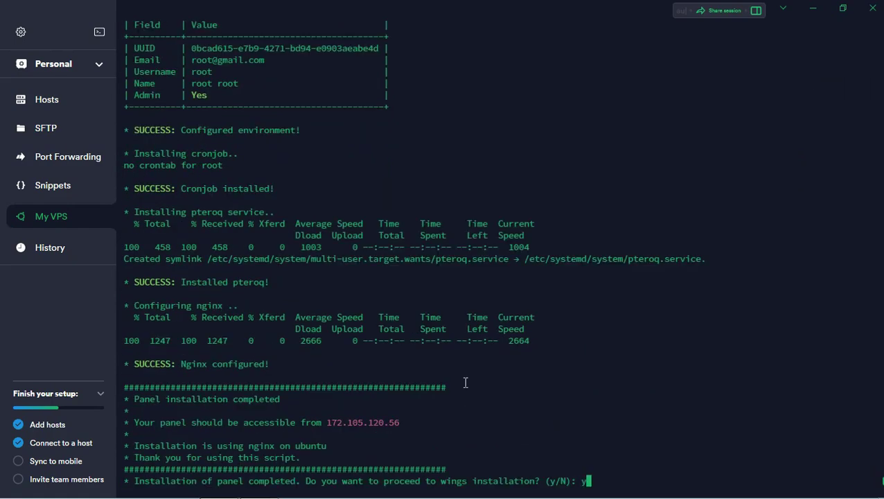
key("Return")
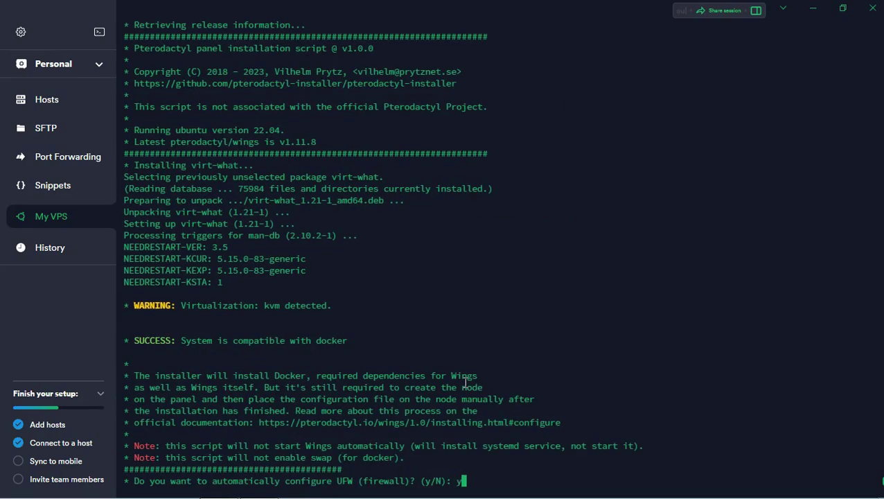
Step: Allow the Wings firewall setup, a database host user, and external MySQL access
key("Return")
type("y")
key("Return")
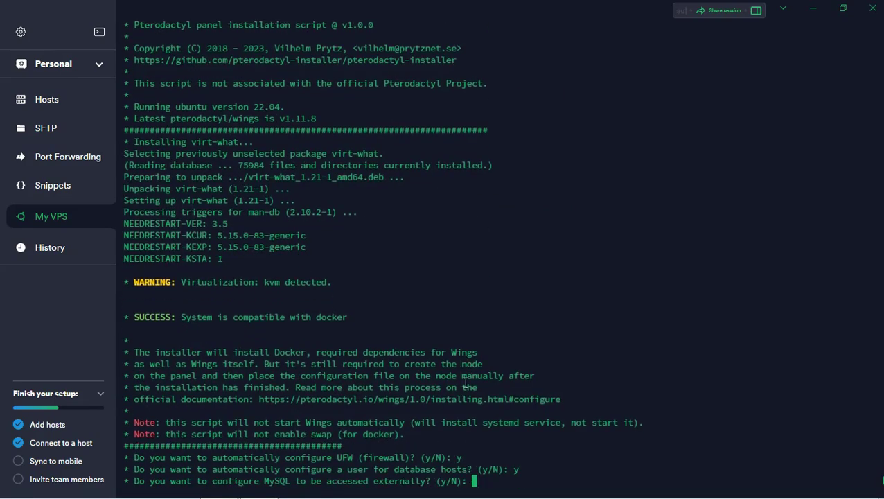
type("y")
key("Return")
Step: Keep default address and port 3306, set a password, enable Let's Encrypt with FQDN 172.105.120.56
key("Return")
key("Return")
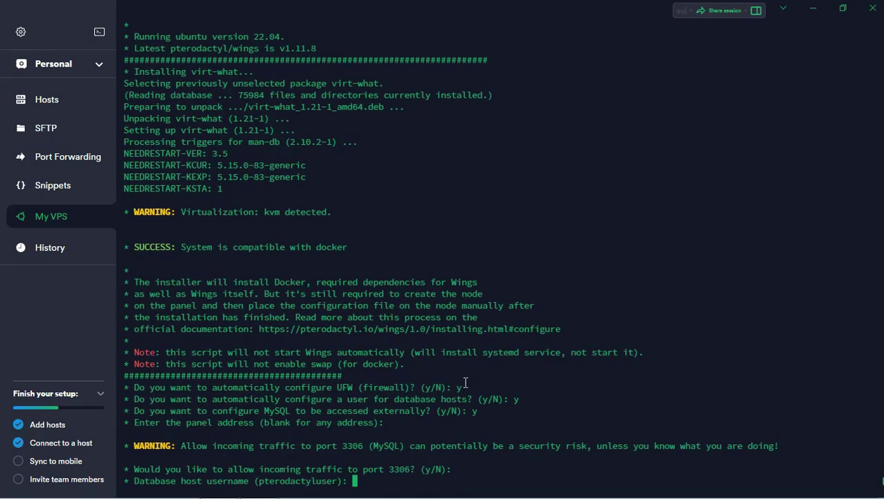
key("Return")
type("****")
key("Return")
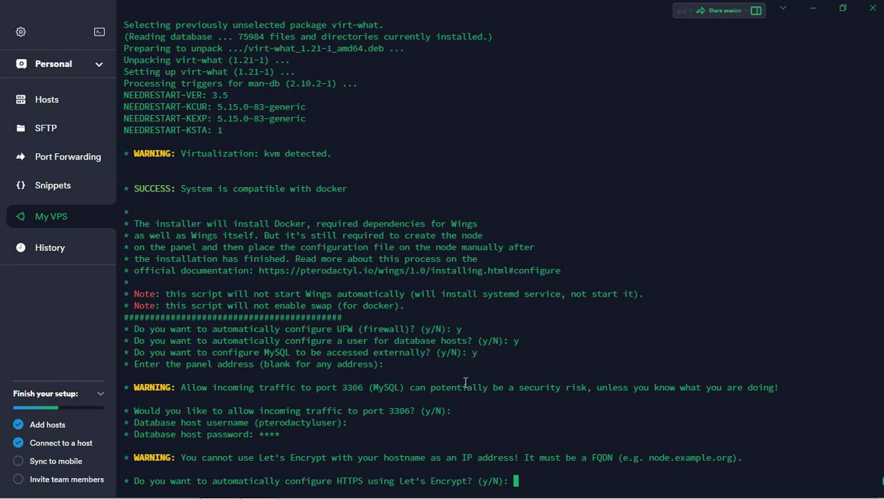
key("Return")
type("172.105.120.56")
key("Return")
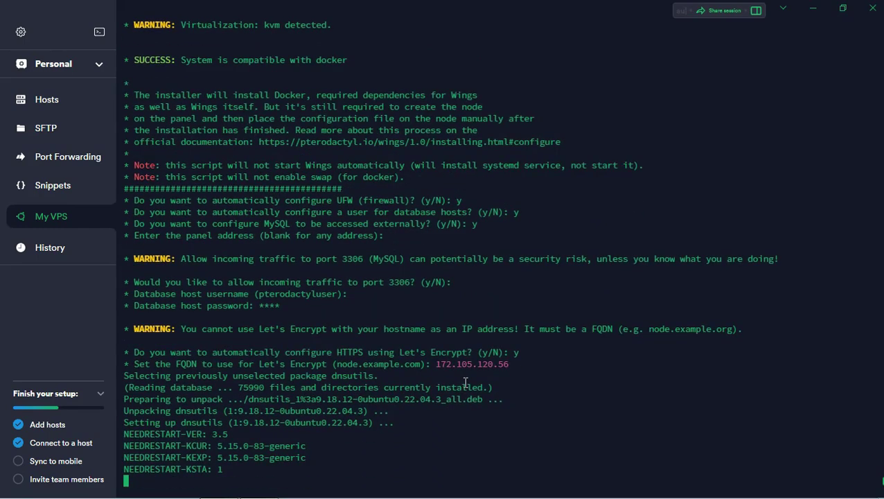
Step: Load 172.105.120.56 in a new Chrome tab to reach the Pterodactyl login page
left_click(178, 488)
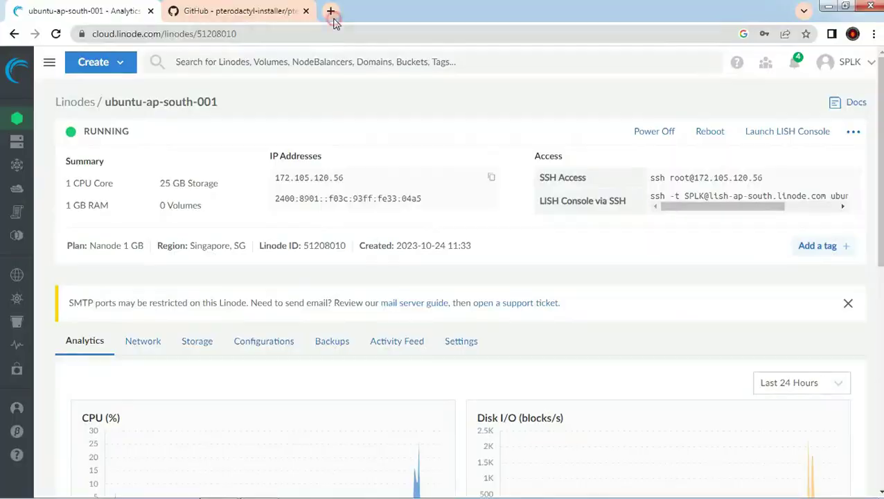
left_click(331, 11)
type("172.105.120.56")
key("Return")
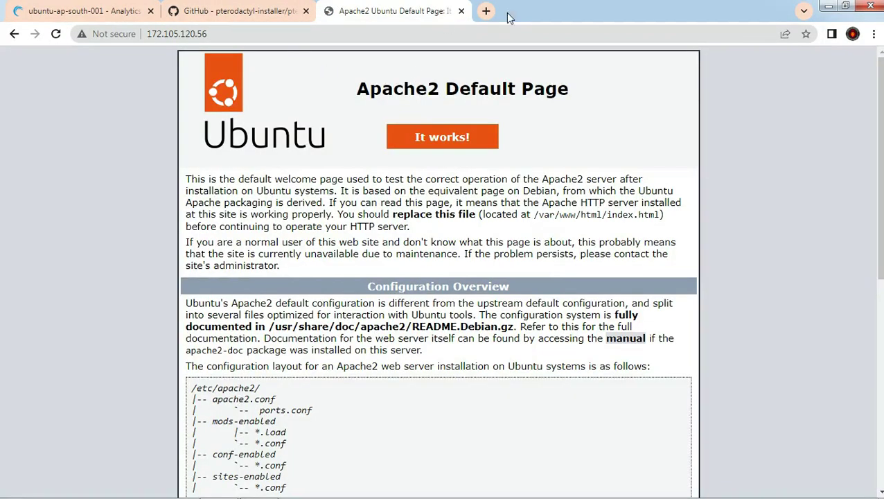
left_click(303, 31)
key("ctrl+c")
key("Return")
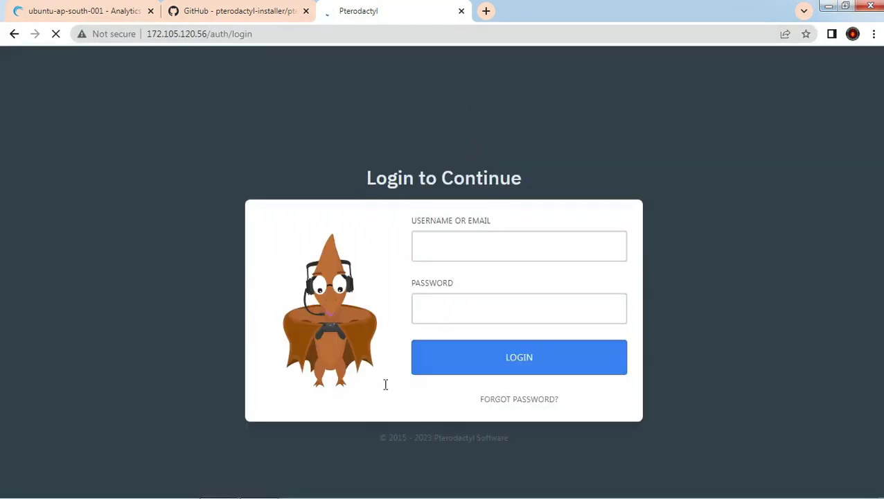
Step: Log in with the admin account, dismiss the password warning, and open Administration
left_click(437, 249)
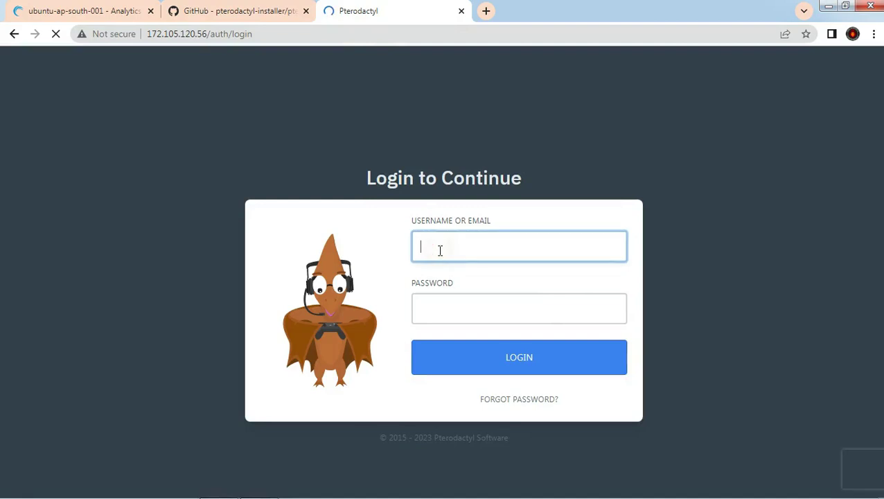
left_click(437, 302)
type("root")
key("Return")
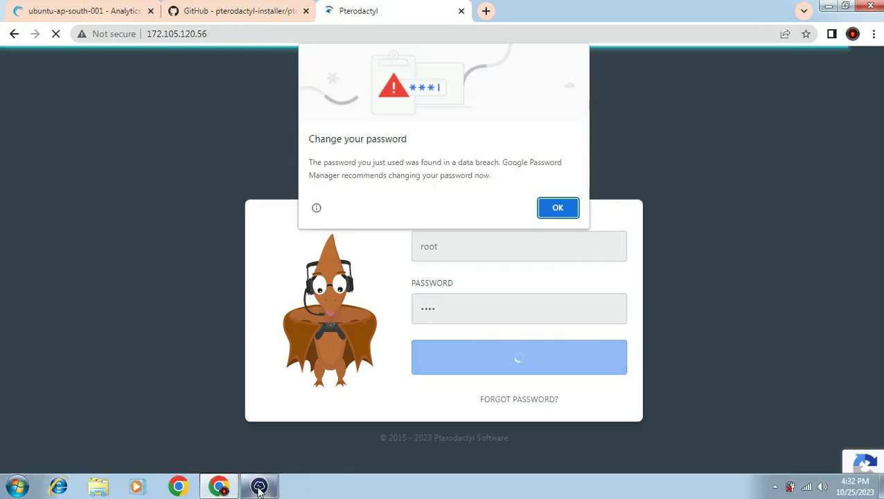
left_click(562, 208)
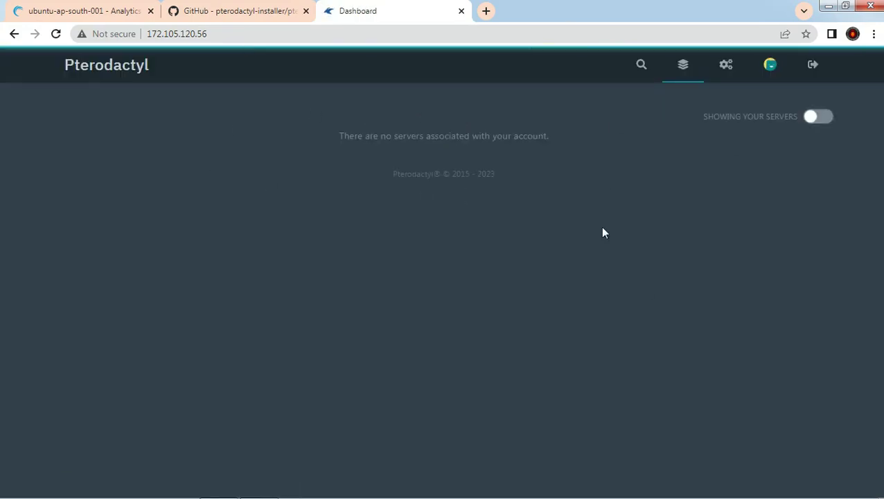
left_click(729, 73)
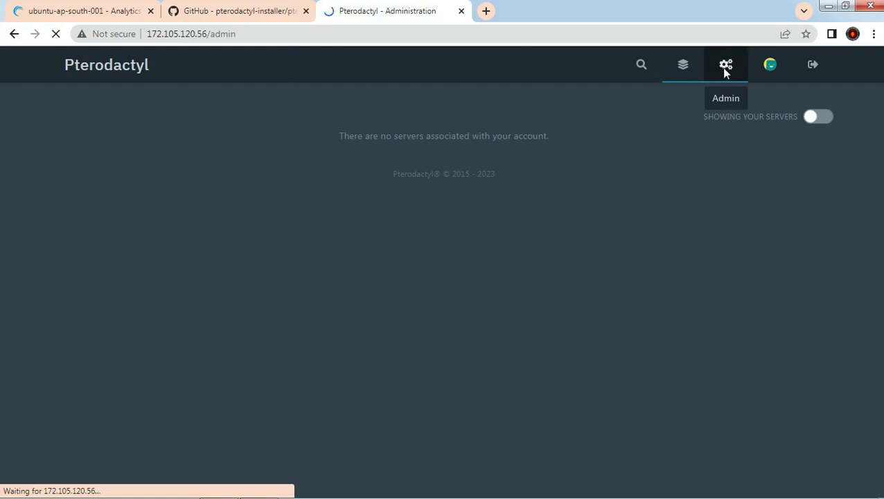
Step: Create the SG location
left_click(55, 265)
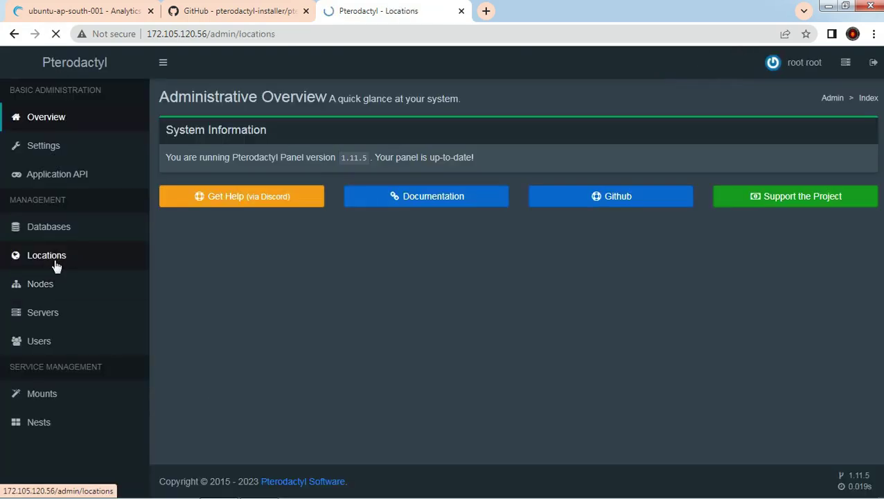
left_click(843, 131)
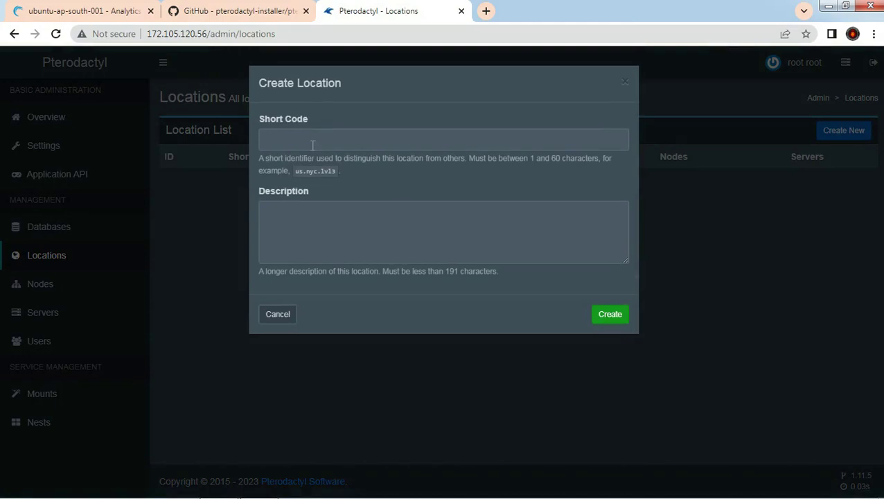
left_click(611, 316)
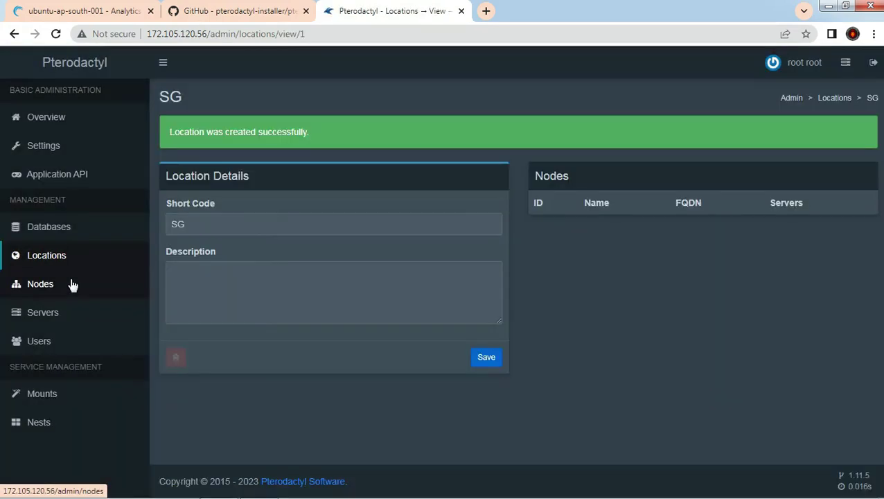
Step: Start a new node named NTSNODE with FQDN set, public visibility and HTTP communication
left_click(36, 282)
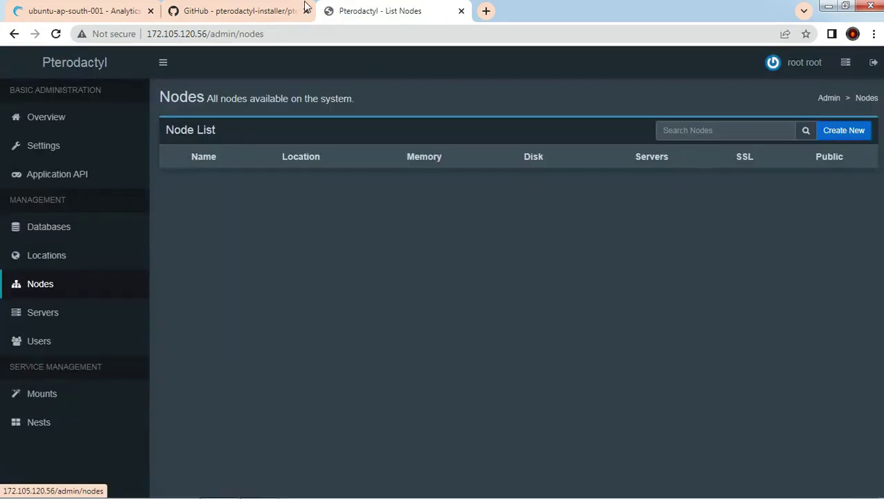
left_click(822, 134)
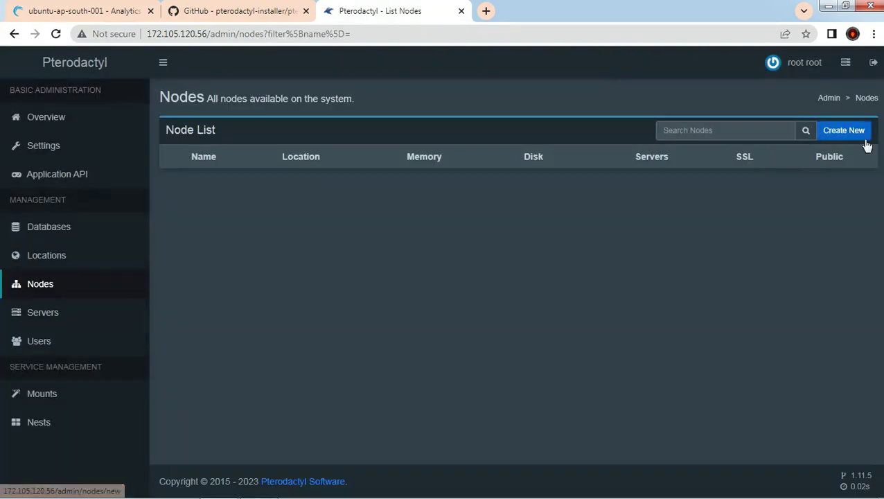
left_click(855, 136)
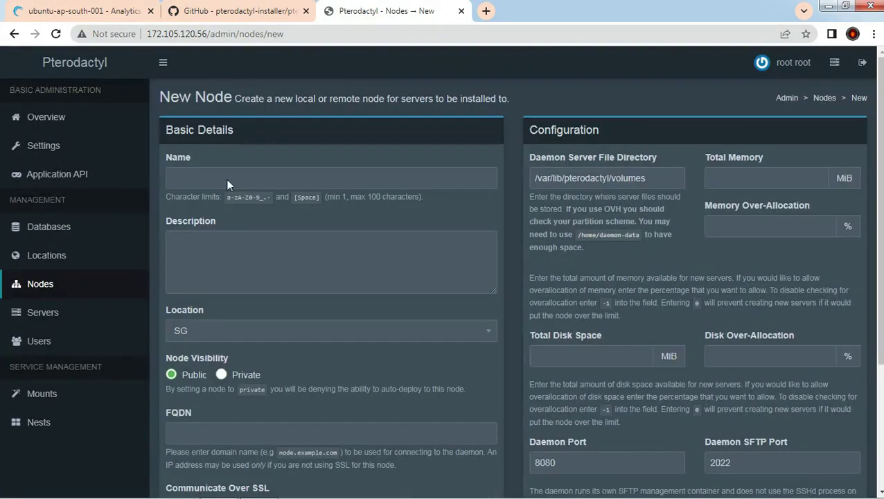
left_click(197, 175)
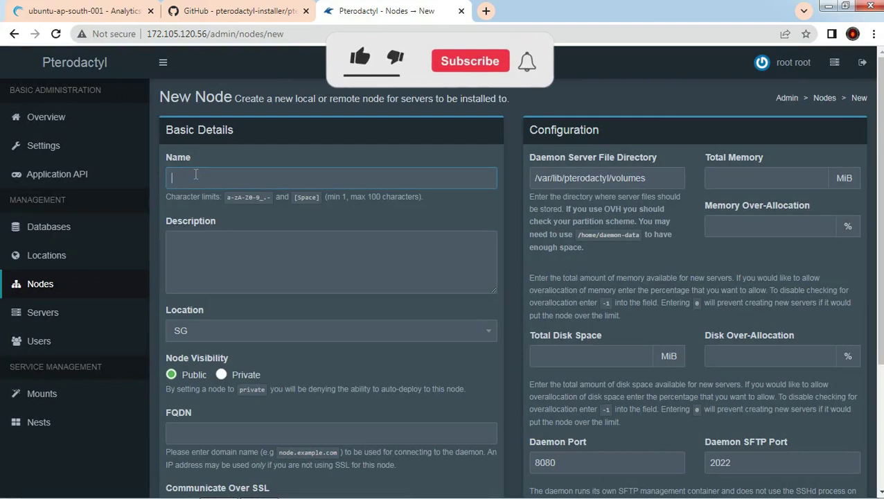
type("NTS")
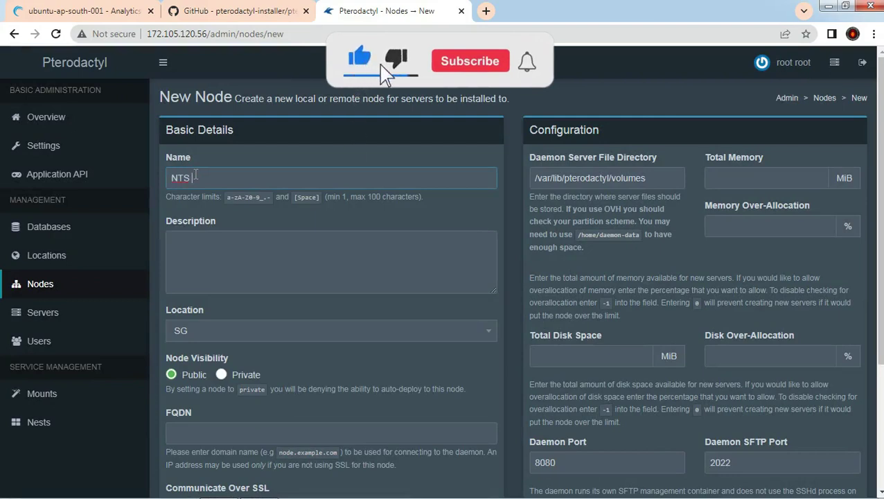
type("NODE")
left_click(205, 428)
left_click(221, 374)
scroll(278, 340, "down", 3)
left_click(280, 326)
left_click(171, 195)
scroll(747, 203, "up", 3)
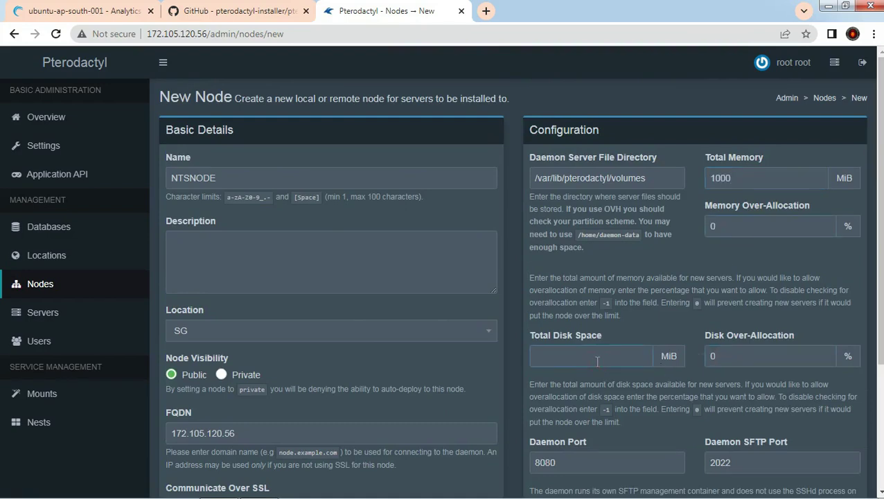
Step: Give NTSNODE 250000 MiB disk, create it, and paste 172.105.120.56 as allocation IP
key("ctrl+1")
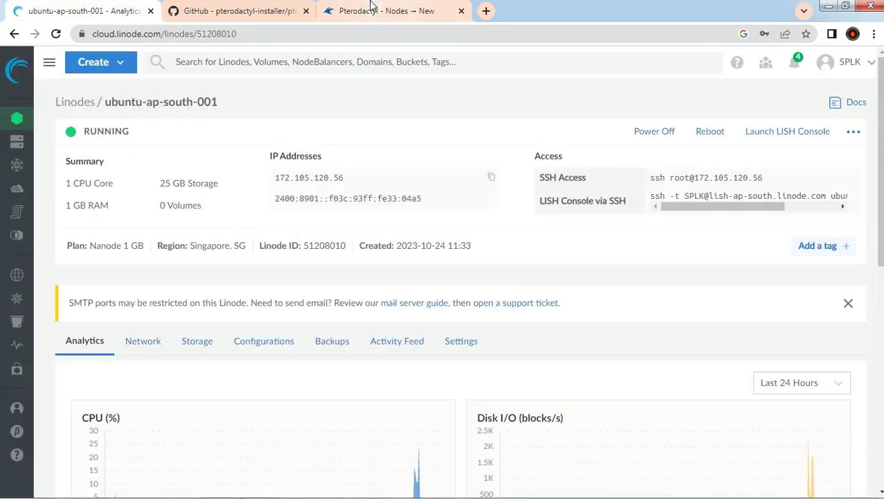
left_click(369, 8)
type("250000")
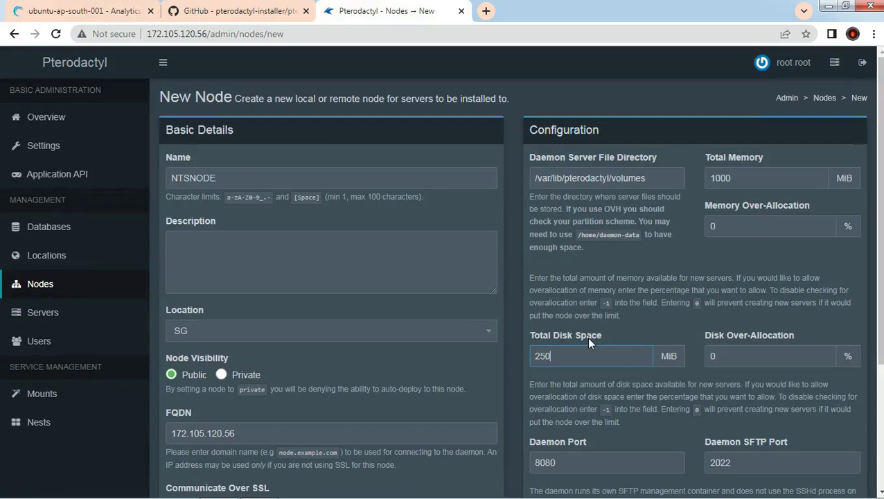
scroll(574, 329, "down", 3)
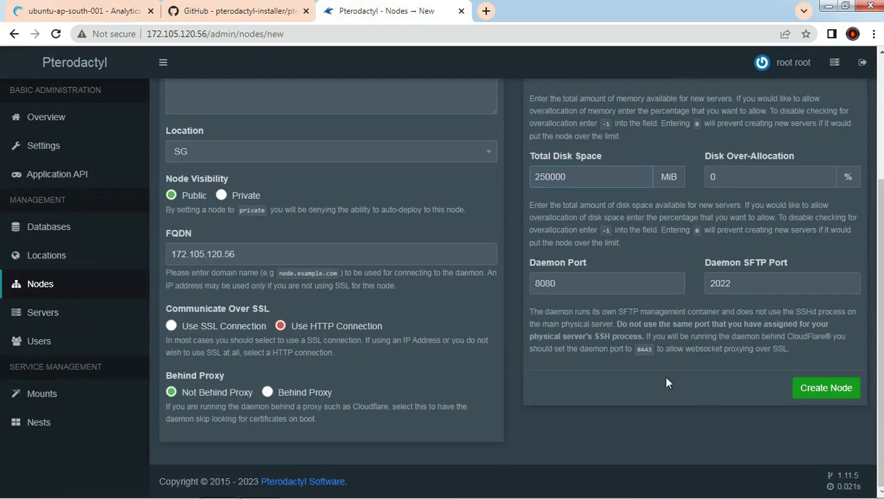
left_click(813, 394)
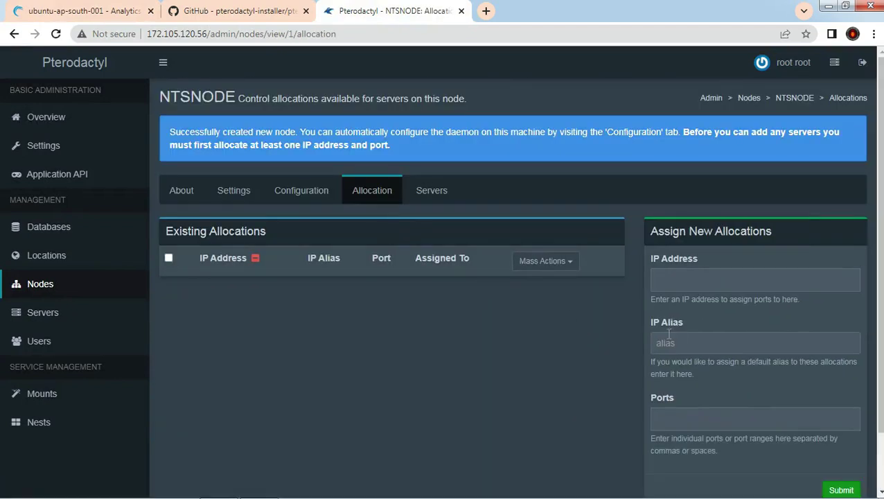
left_click(682, 279)
key("ctrl+v")
left_click(688, 418)
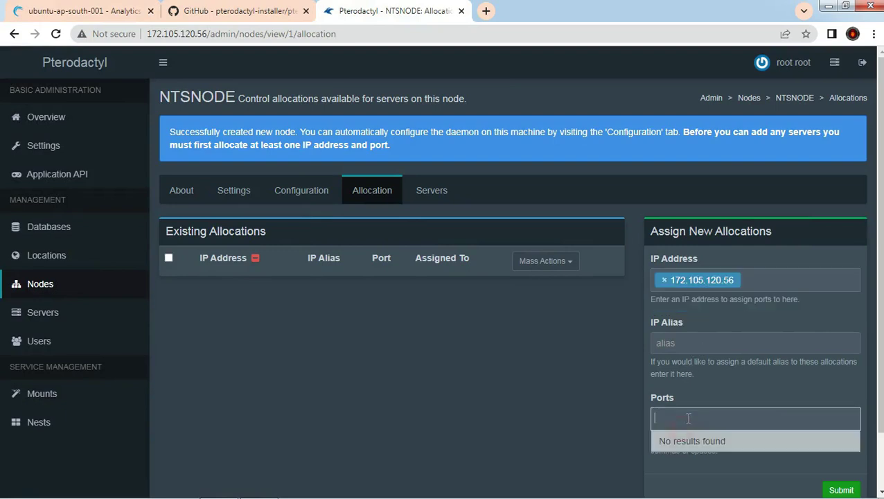
type("22005-22100")
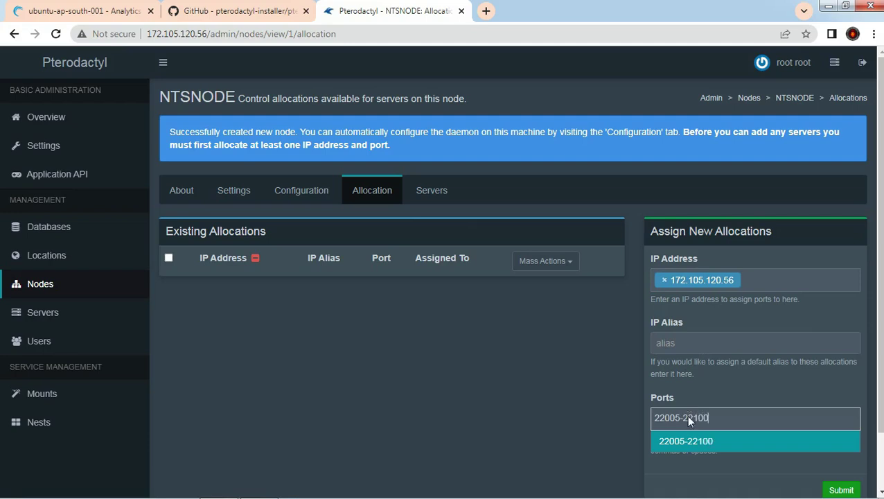
key("Return")
left_click(841, 490)
mouse_move(296, 492)
left_click(259, 486)
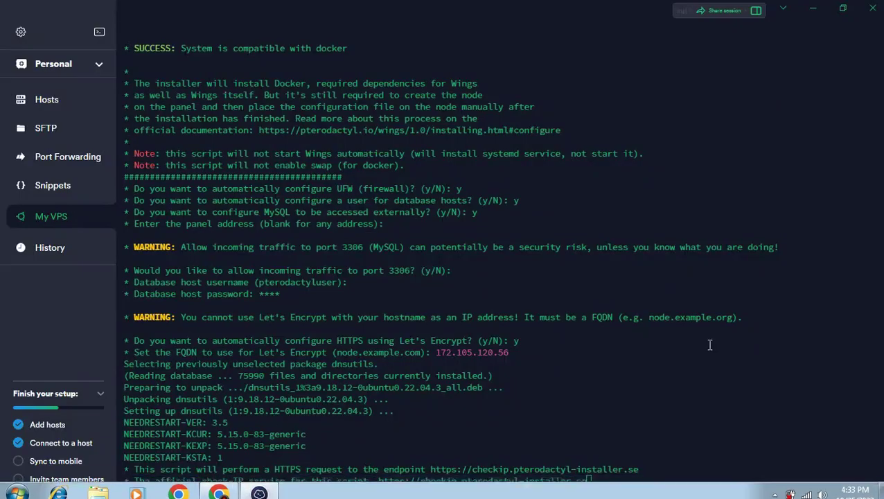
Step: Accept the HTTPS and DNS-mismatch prompts and enter the Let's Encrypt e-mail address
type("y")
key("Return")
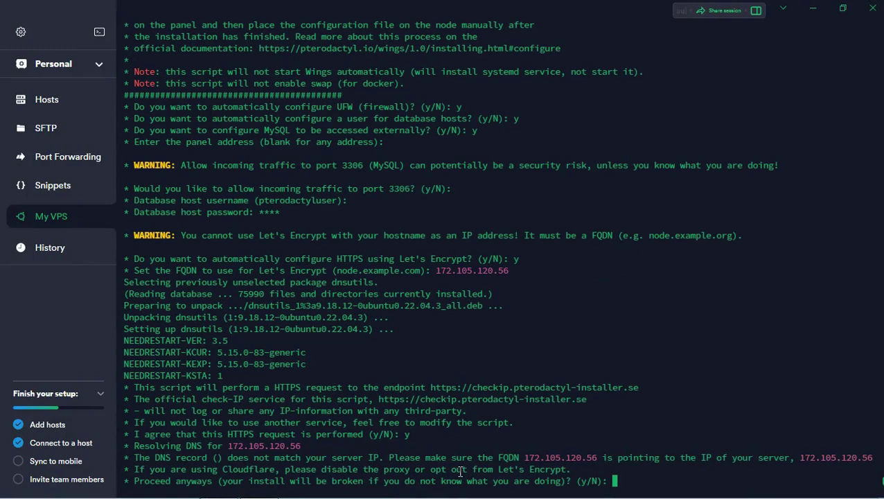
type("y")
key("Return")
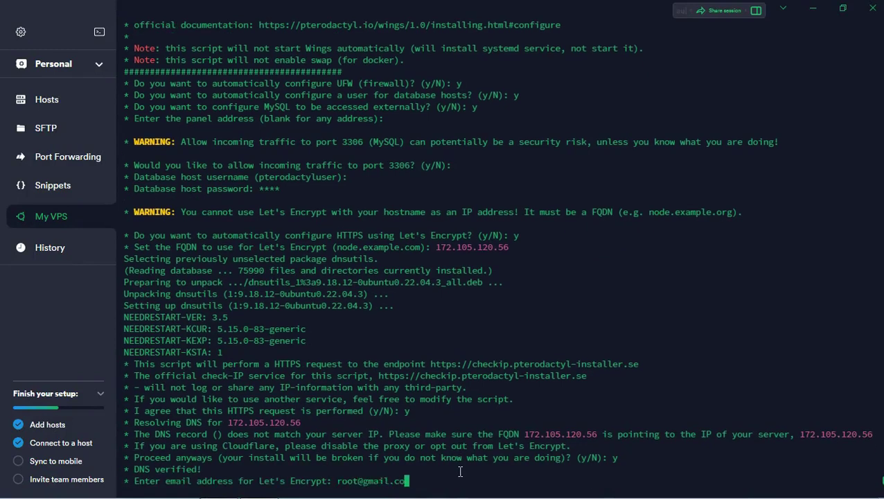
key("Return")
Step: Confirm the Wings installation, then open NTSNODE's Configuration page in the panel
type("y")
key("Return")
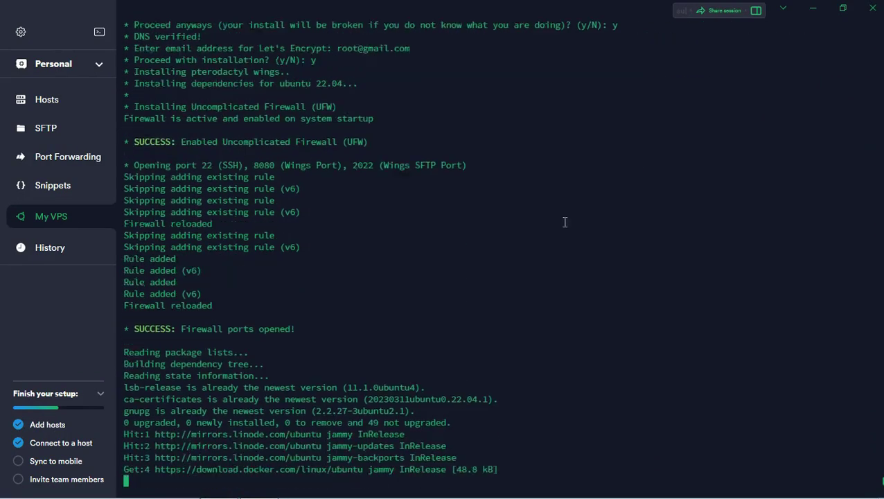
left_click(812, 10)
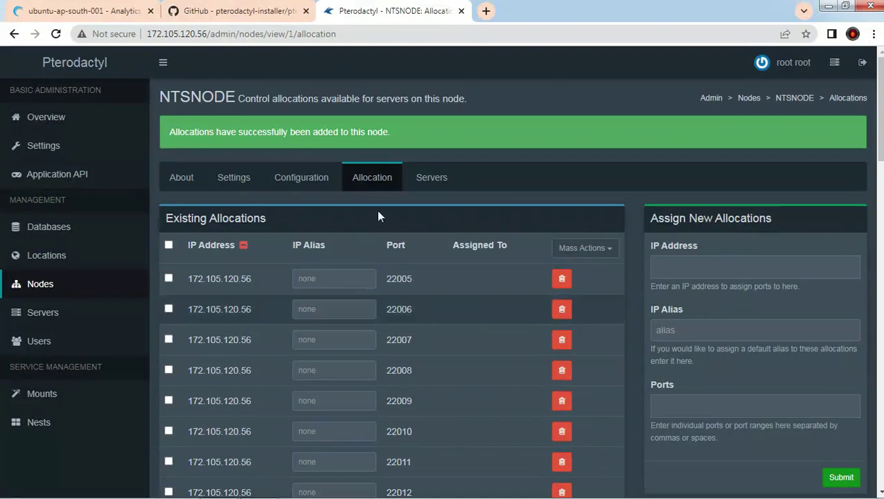
left_click(284, 186)
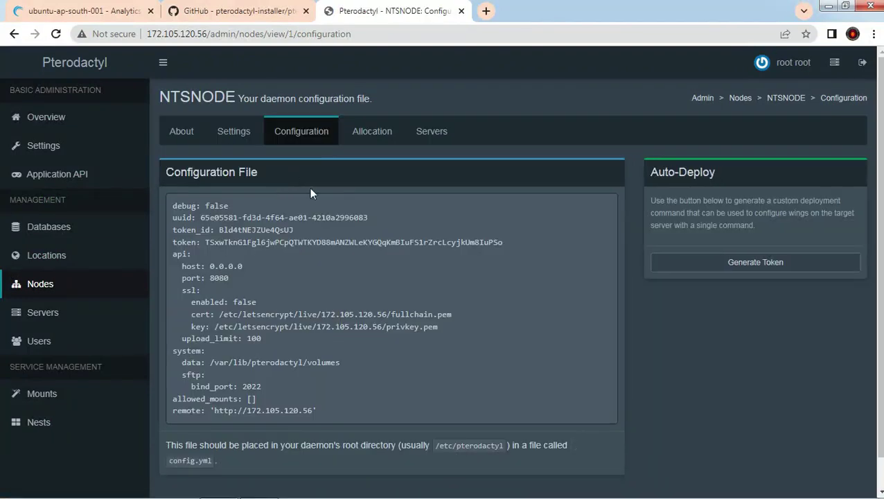
Step: Generate an auto-deploy token for NTSNODE, copy its wings configure command, and close the dialog
left_click(738, 264)
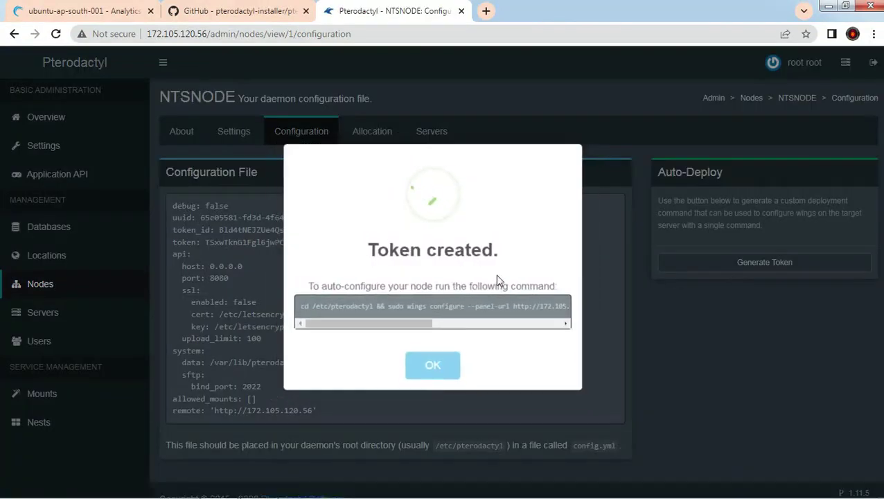
triple_click(444, 308)
right_click(444, 308)
left_click(463, 316)
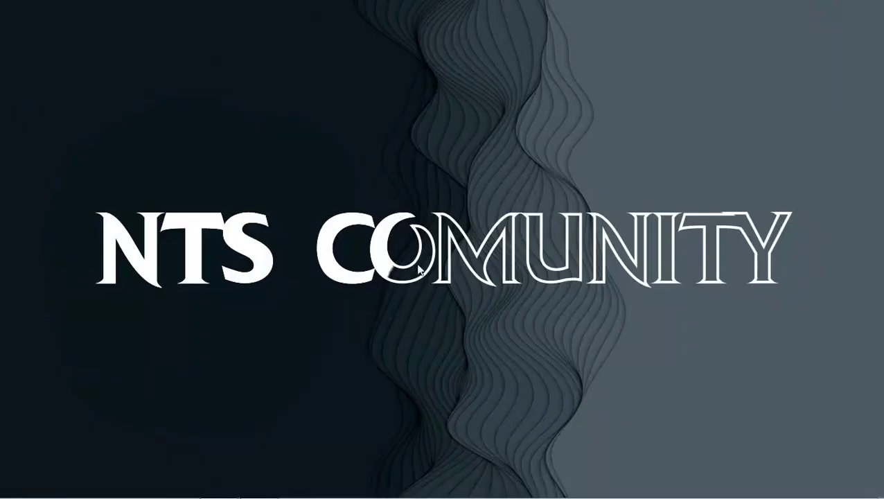
mouse_move(252, 485)
left_click(221, 485)
left_click(434, 371)
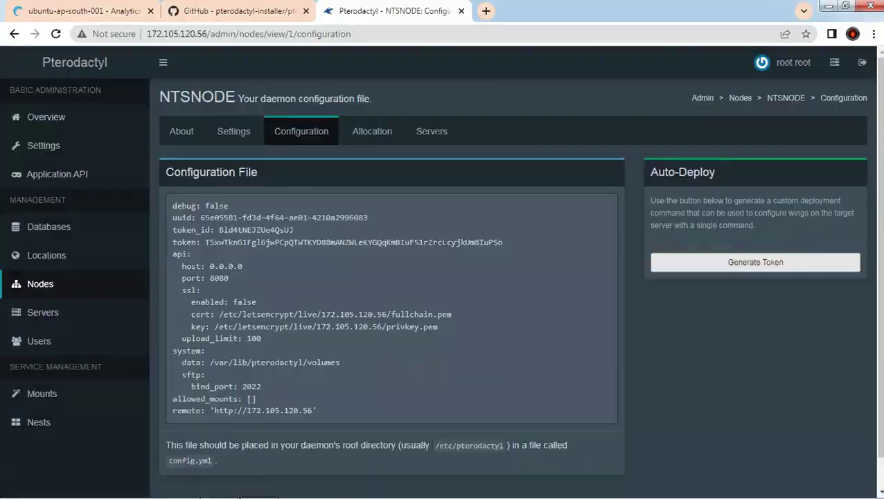
left_click(252, 485)
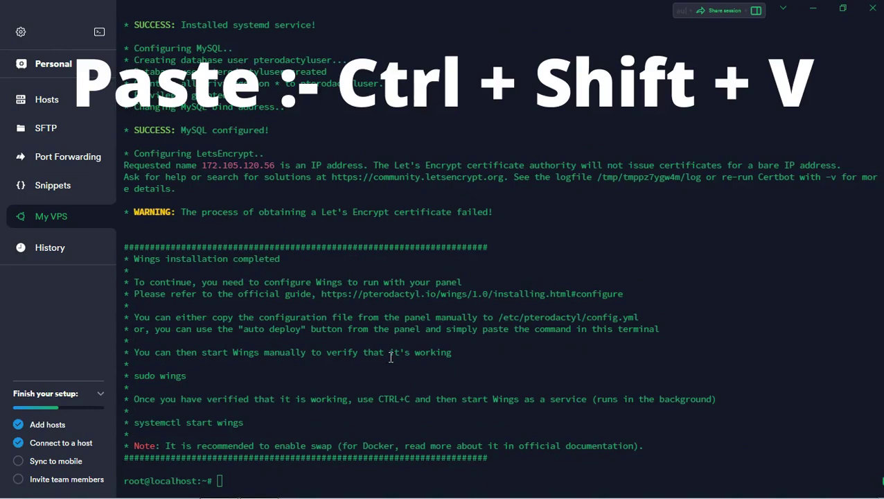
Step: Paste and run the panel's wings configure command in the server terminal
key("ctrl+shift+v")
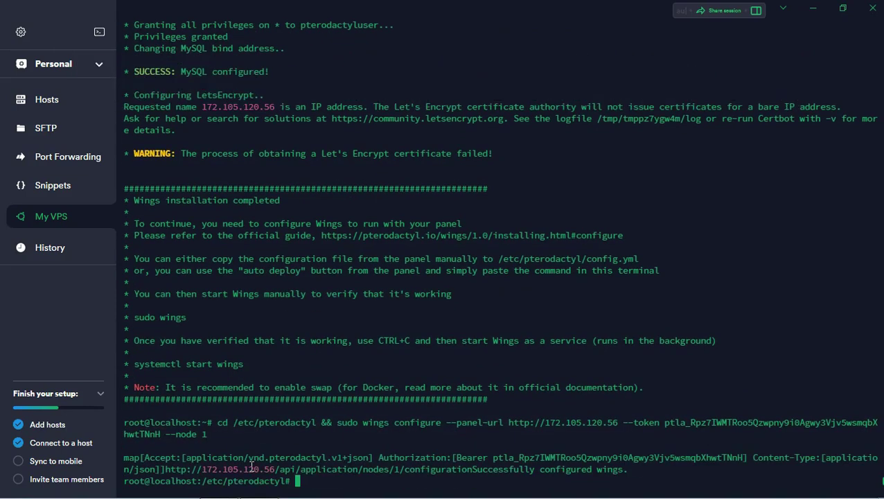
left_click_drag(230, 365, 134, 363)
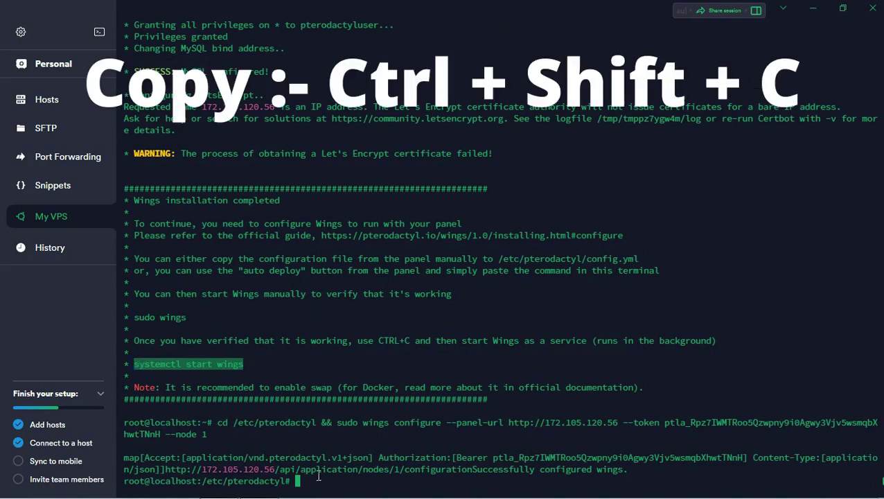
mouse_move(328, 490)
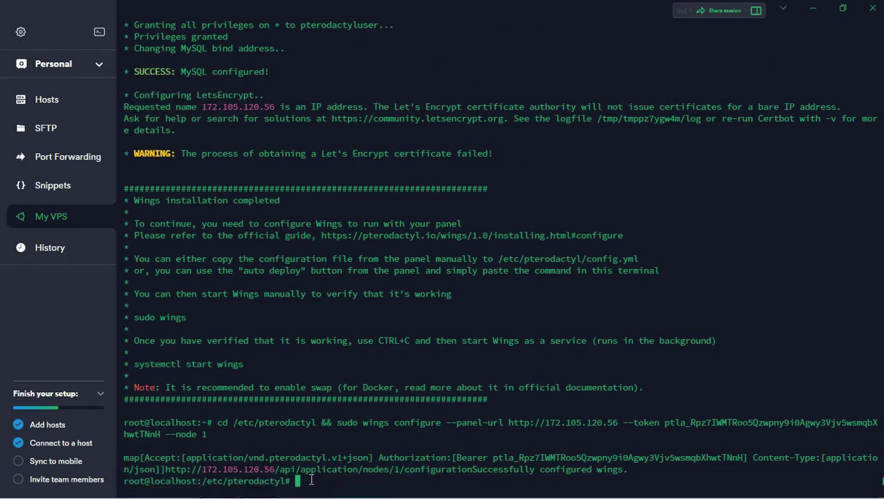
Step: Start the Wings service with 'systemctl start wings'
key("ctrl+shift+v")
key("BackSpace")
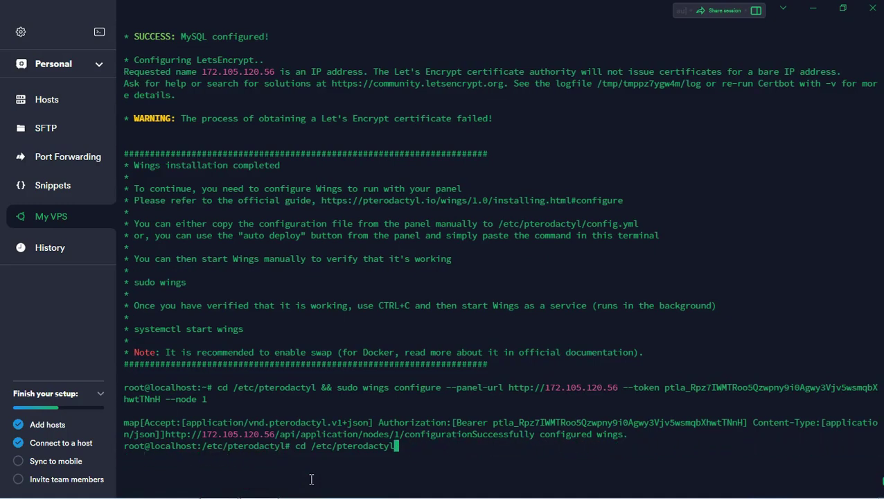
key("BackSpace")
key("BackSpace")
key("BackSpace")
key("BackSpace")
type("sys")
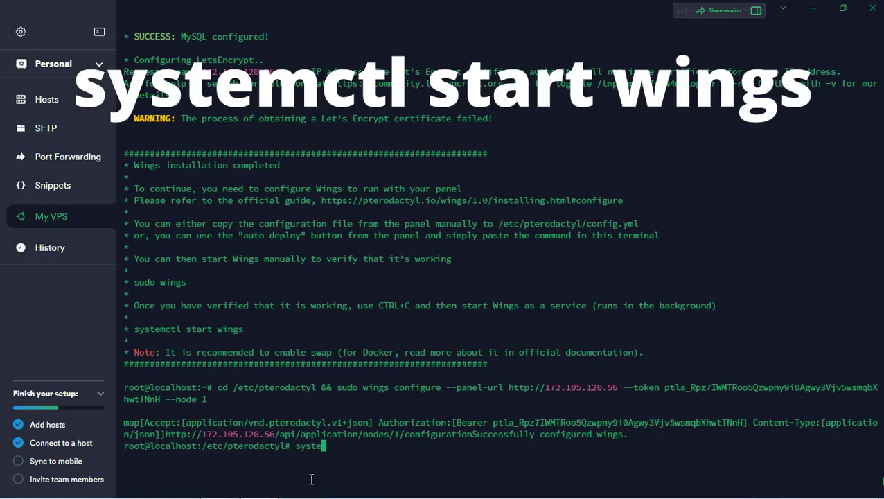
type("temctl start wings")
key("Return")
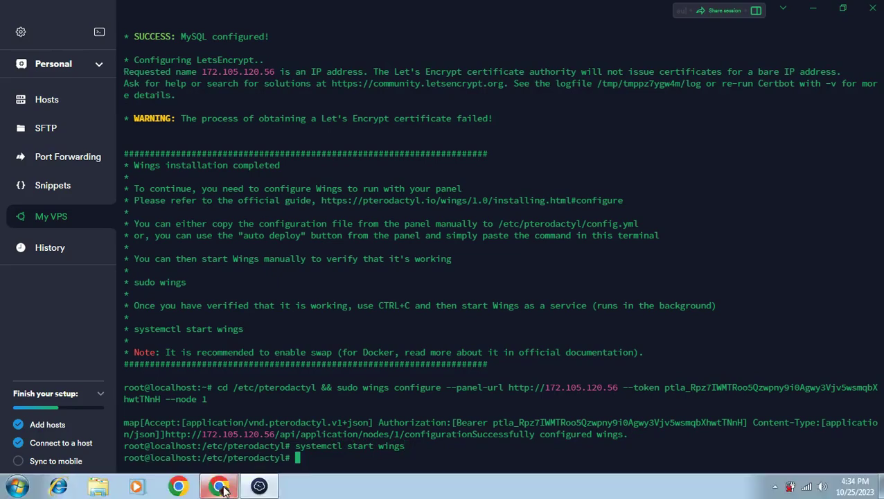
Step: Check the Nodes list to confirm NTSNODE is online with Wings v1.11.8
left_click(221, 484)
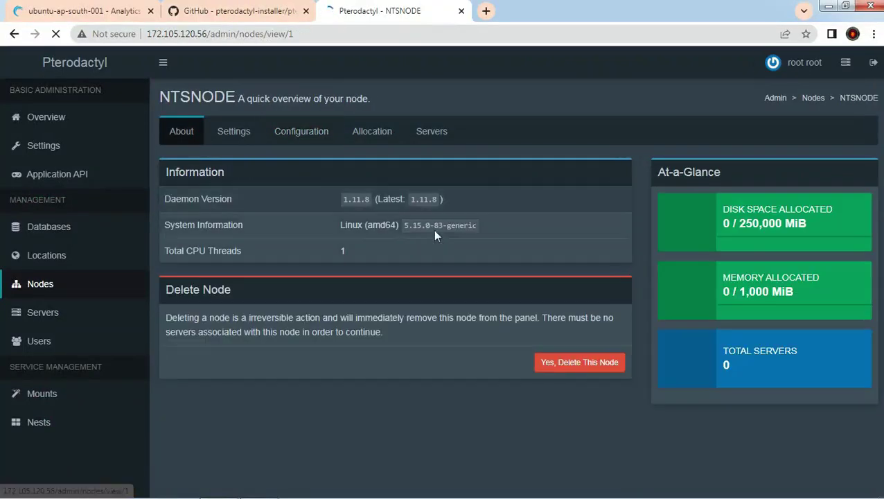
left_click(38, 292)
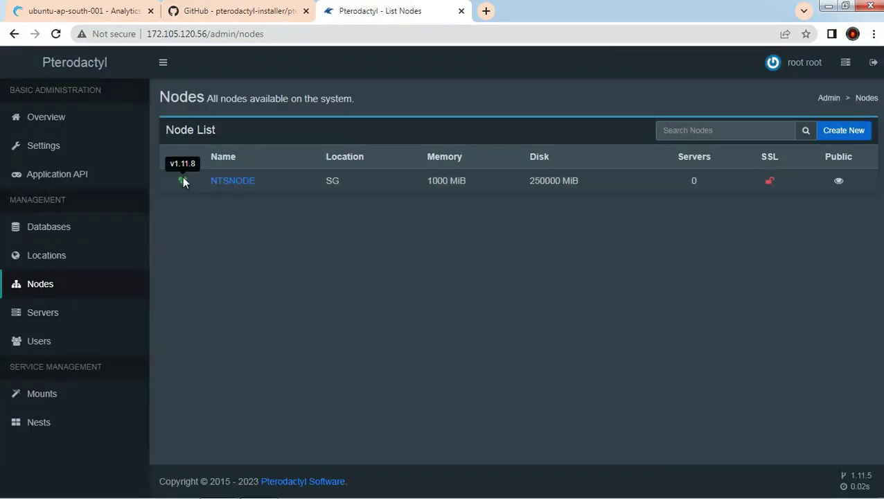
left_click(43, 316)
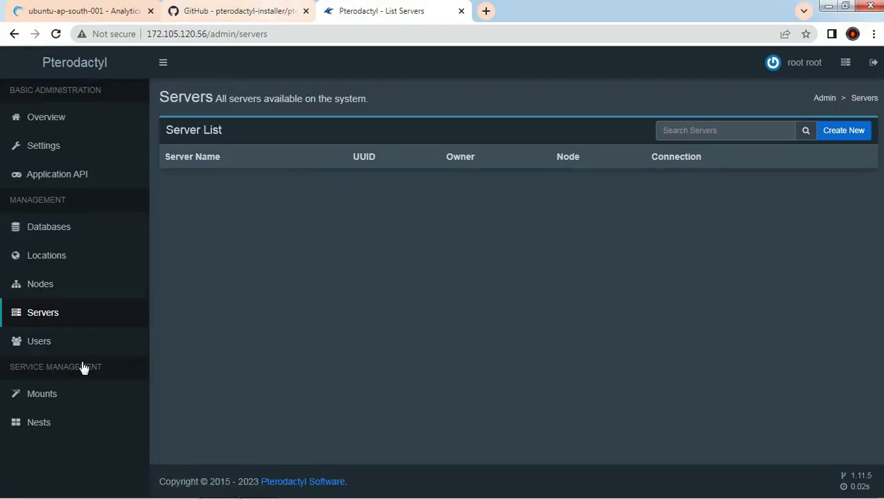
Step: Create a new nest named MTA:SA
left_click(66, 428)
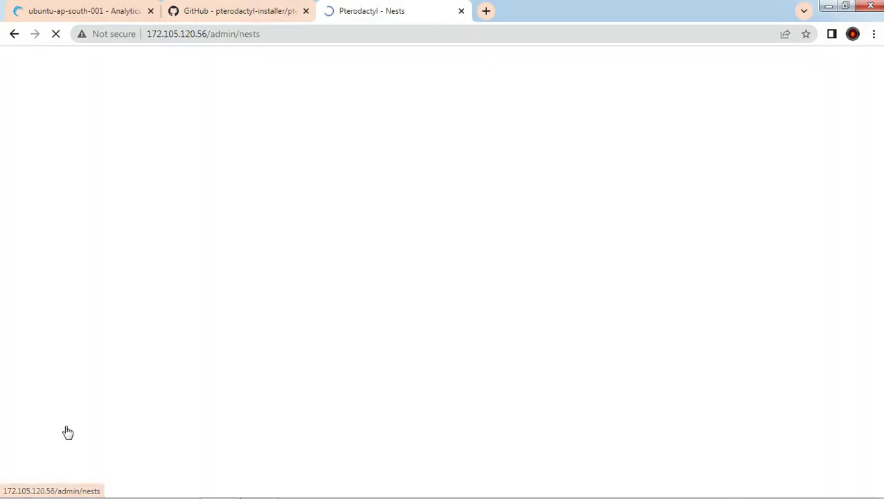
left_click(844, 205)
left_click(233, 181)
type("MTA")
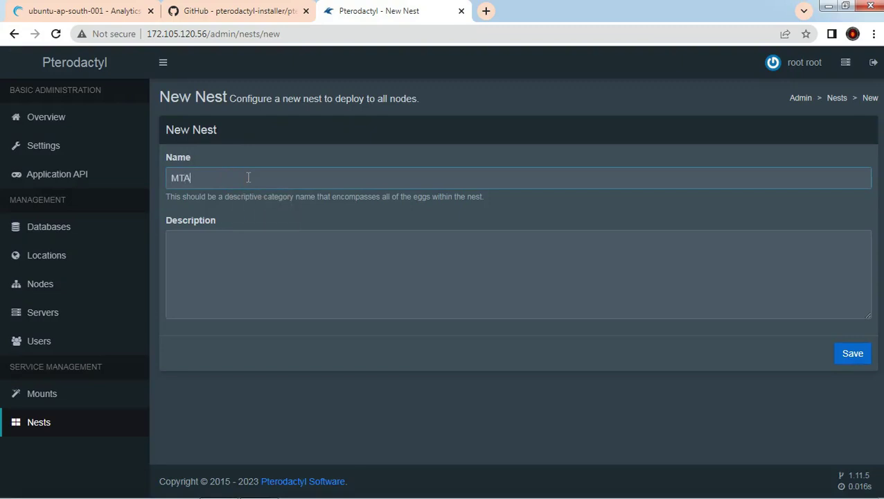
left_click(852, 353)
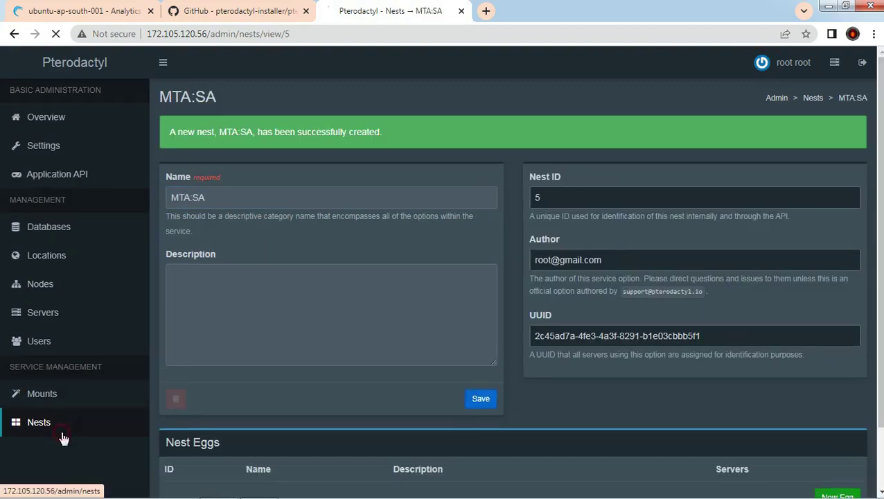
Step: Google 'pterodactyl panel eggs' and open the parkervcp/eggs GitHub repository result
left_click(63, 438)
left_click(269, 13)
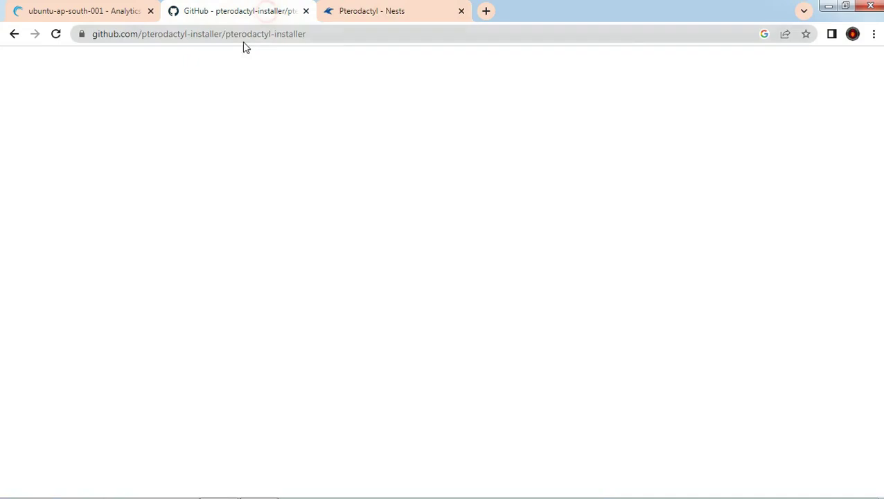
left_click(246, 34)
type("pter")
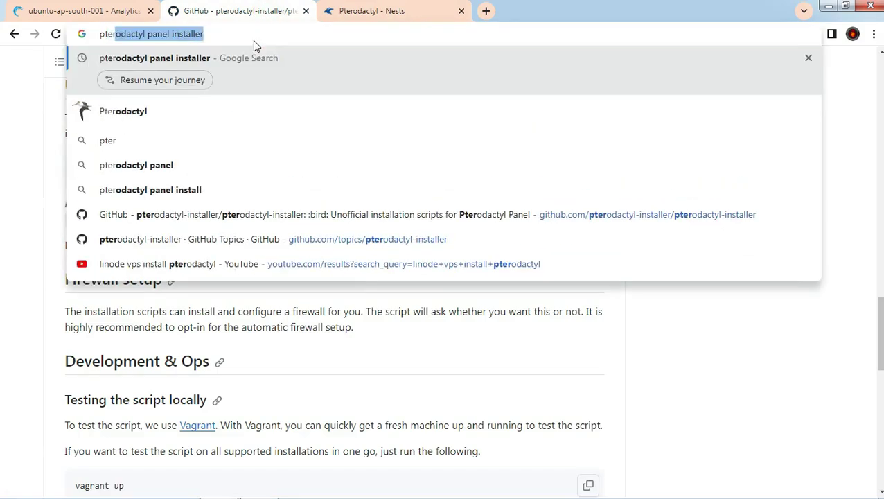
key("Right")
key("BackSpace")
key("BackSpace")
key("BackSpace")
key("BackSpace")
key("BackSpace")
key("BackSpace")
key("BackSpace")
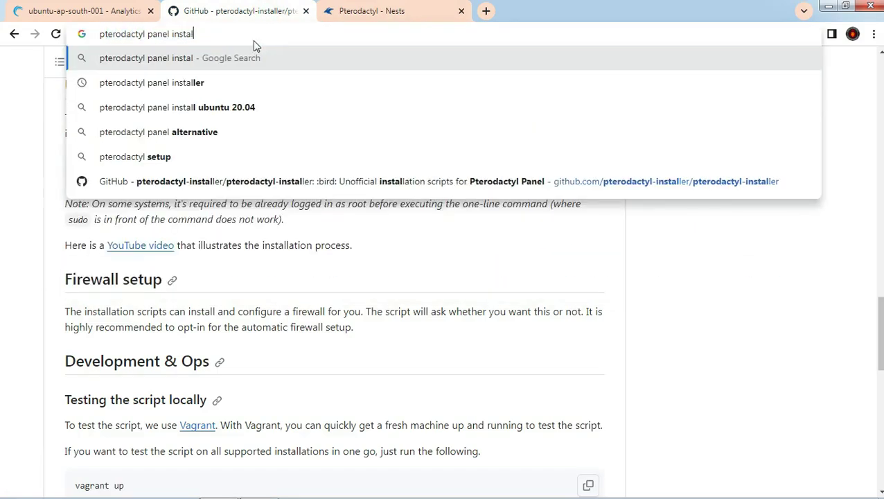
key("BackSpace")
key("BackSpace")
type("eggs")
key("Return")
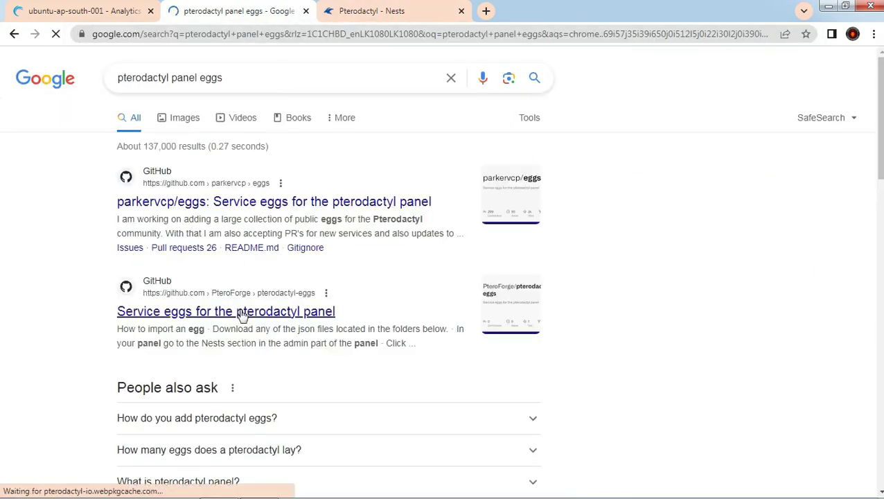
left_click(334, 205)
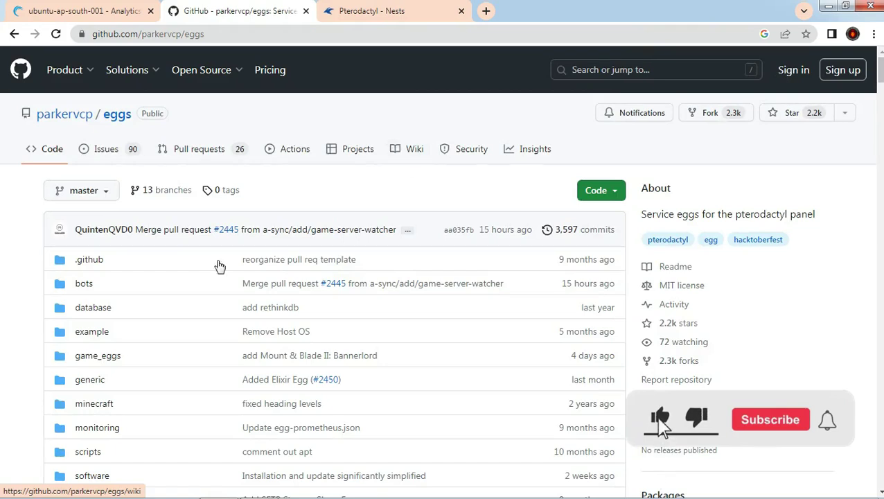
Step: Browse to game_eggs/gta/mtasa and download egg-multi-theft-auto.json as a raw file
scroll(90, 291, "down", 3)
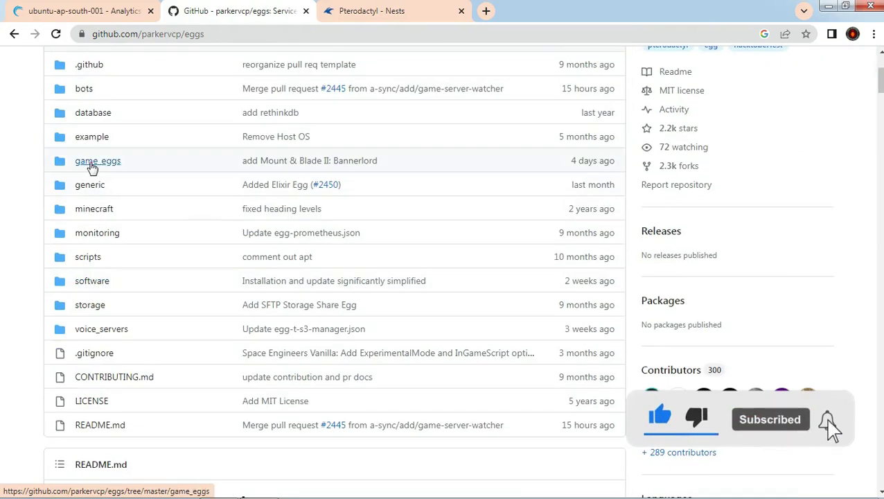
left_click(92, 169)
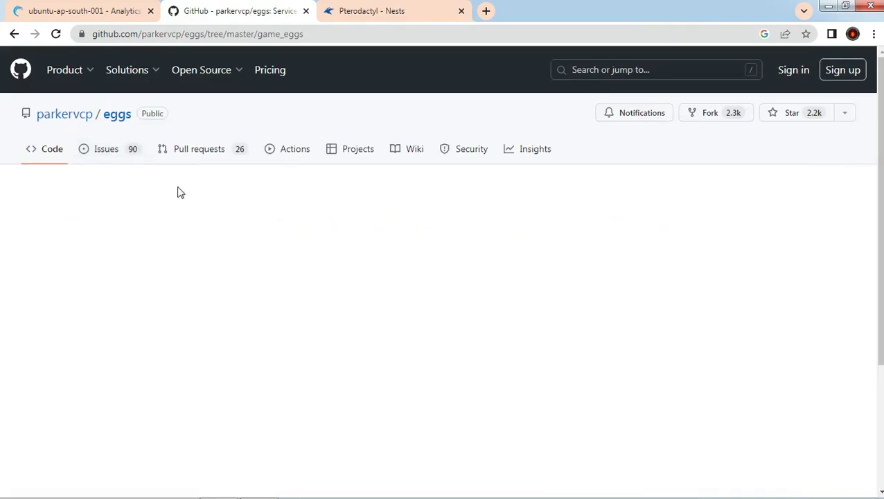
scroll(177, 193, "down", 3)
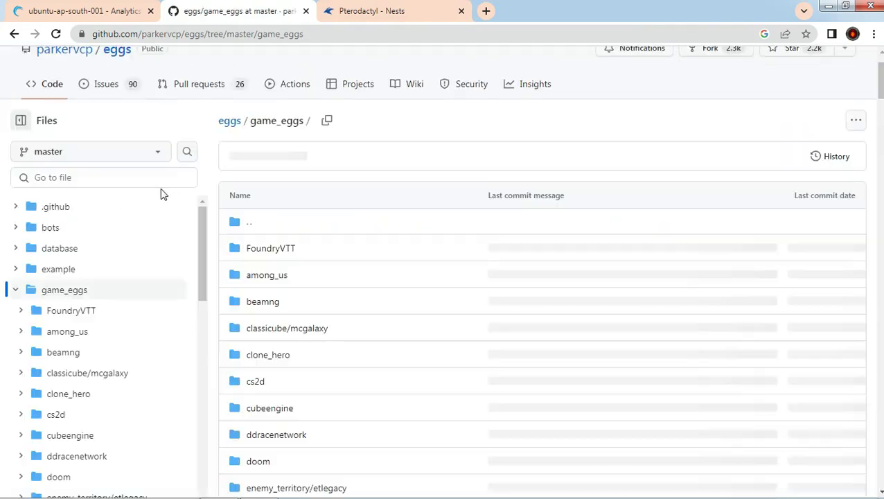
scroll(296, 312, "down", 5)
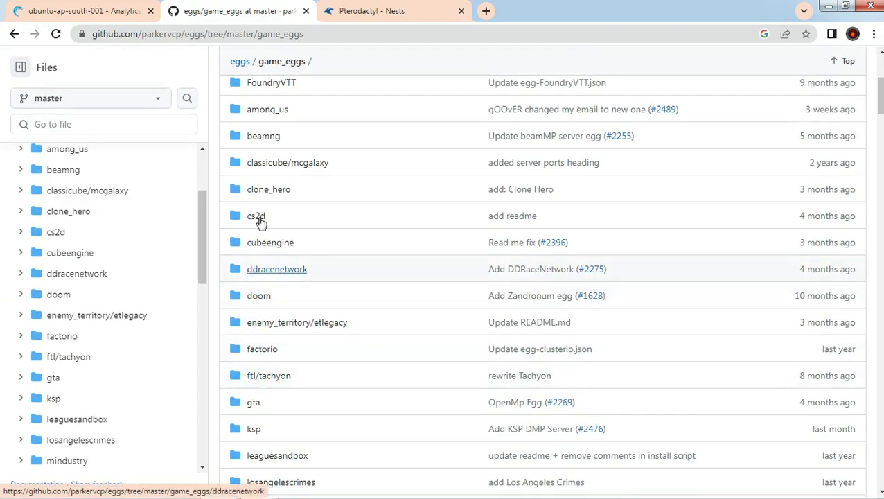
scroll(253, 339, "down", 1)
left_click(253, 343)
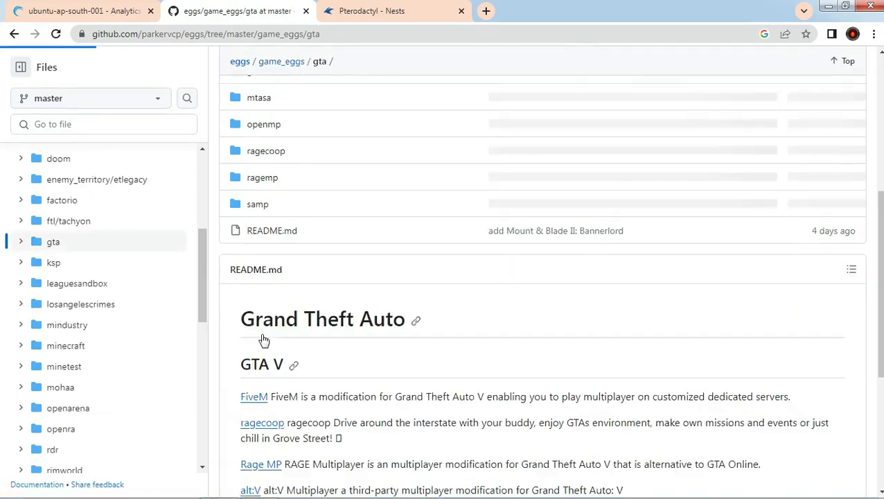
left_click(261, 276)
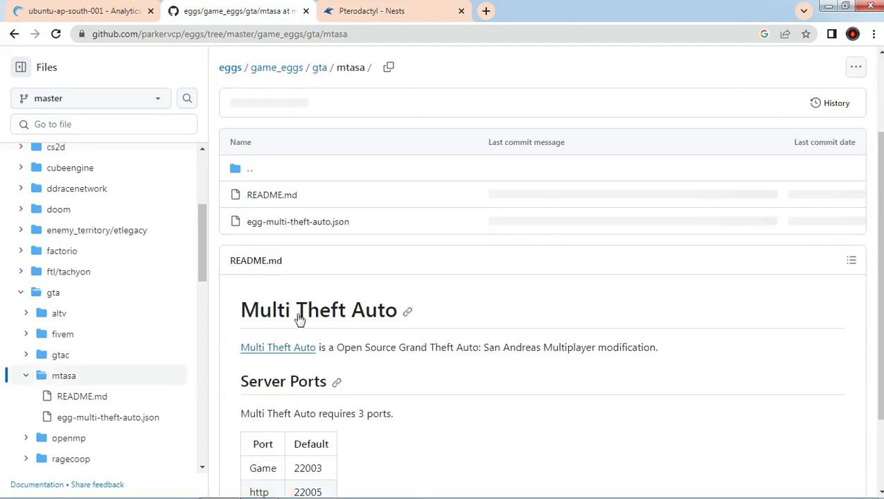
left_click(290, 223)
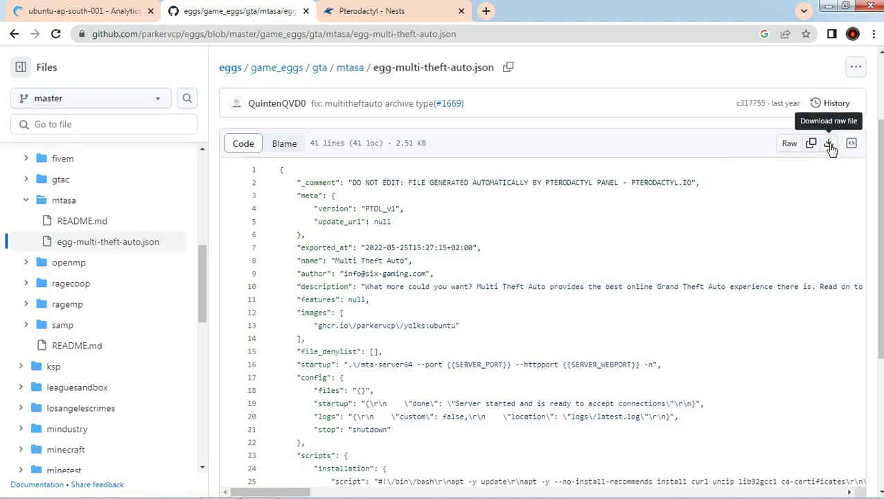
left_click(829, 143)
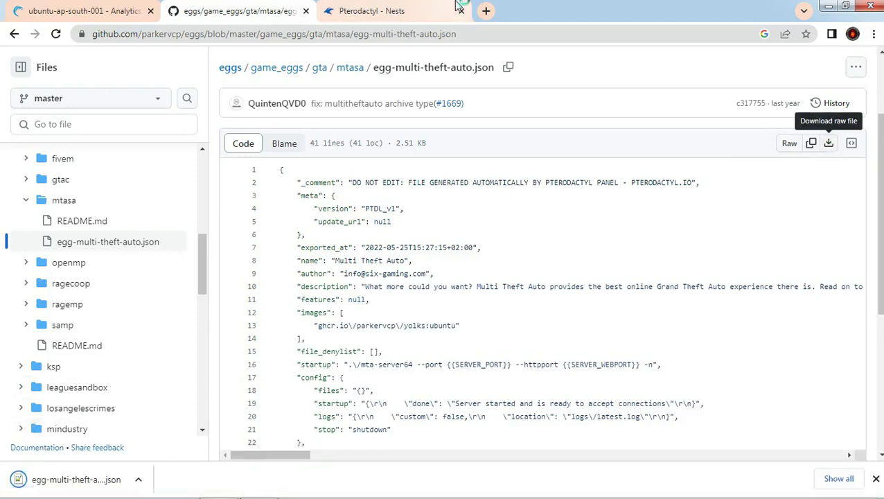
left_click(416, 11)
Step: Import egg-multi-theft-auto.json from Downloads into the MTA:SA nest
left_click(768, 207)
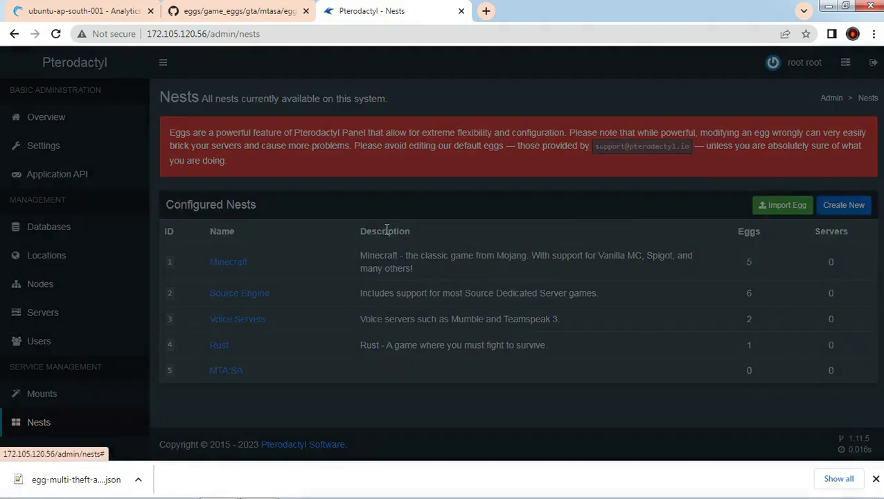
left_click(353, 206)
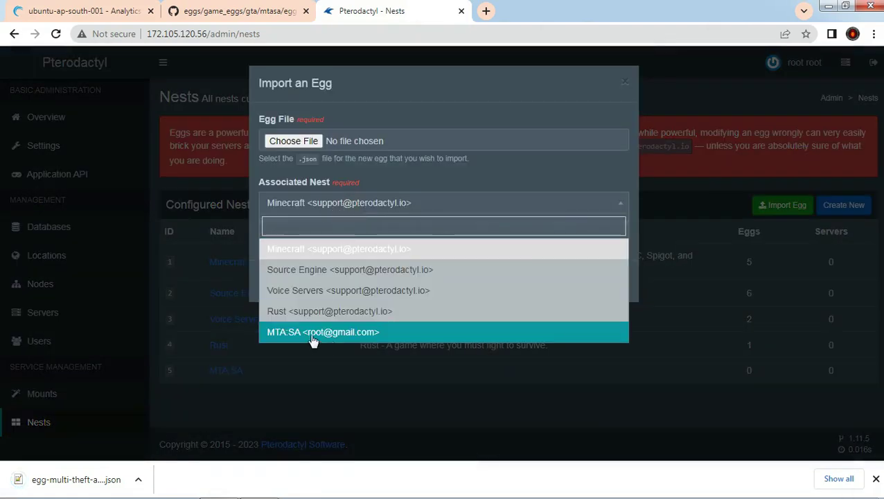
left_click(313, 334)
left_click(286, 143)
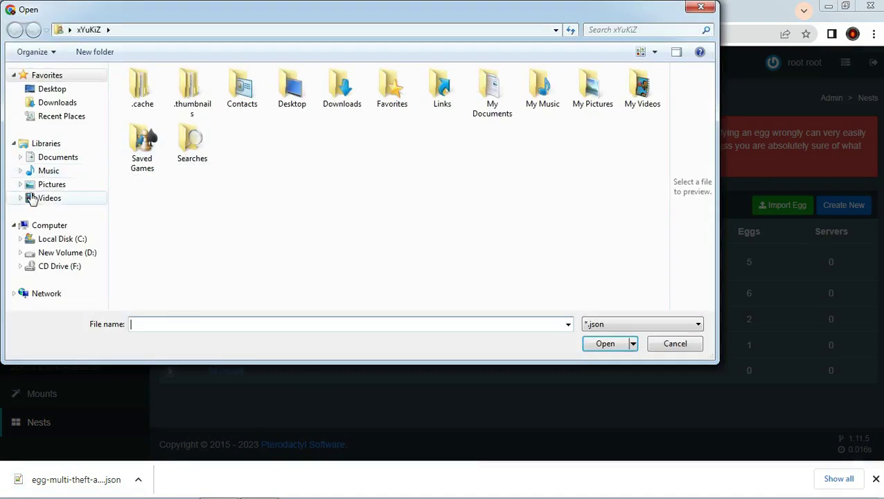
left_click(59, 103)
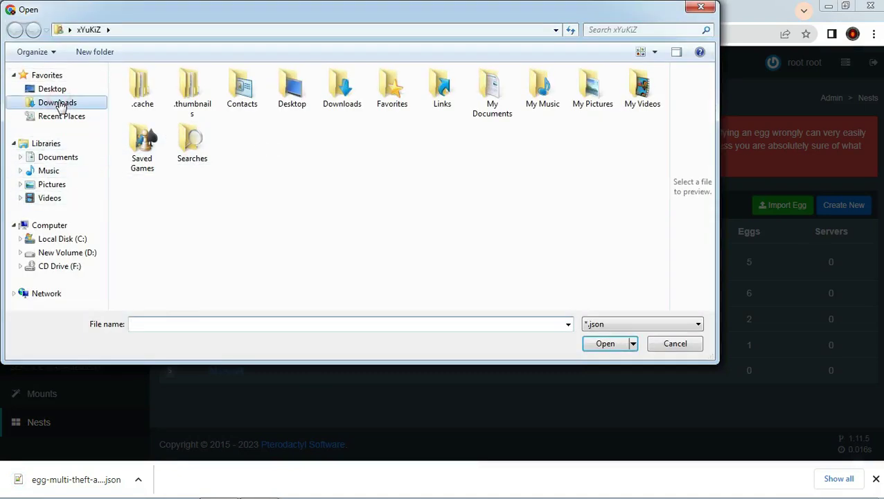
left_click(224, 220)
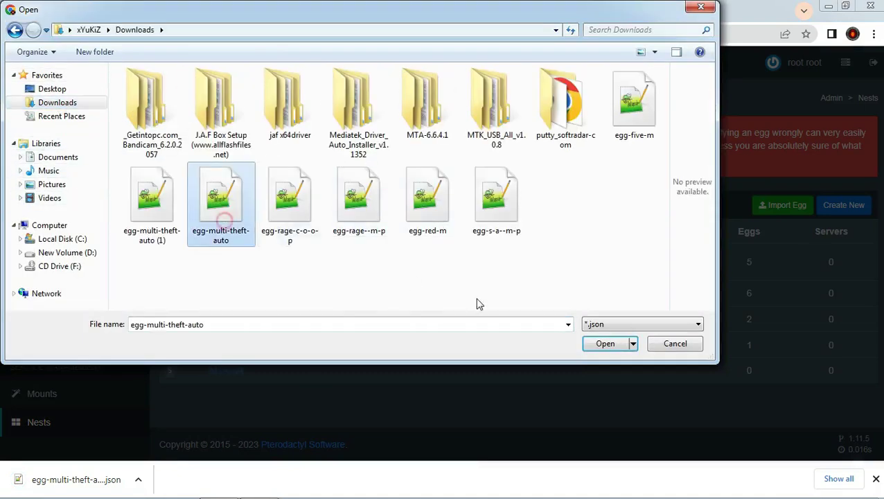
left_click(604, 343)
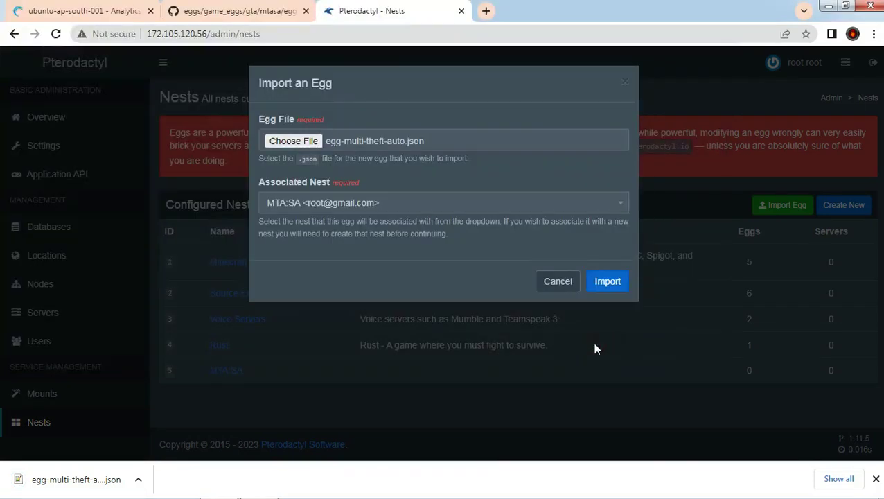
left_click(606, 281)
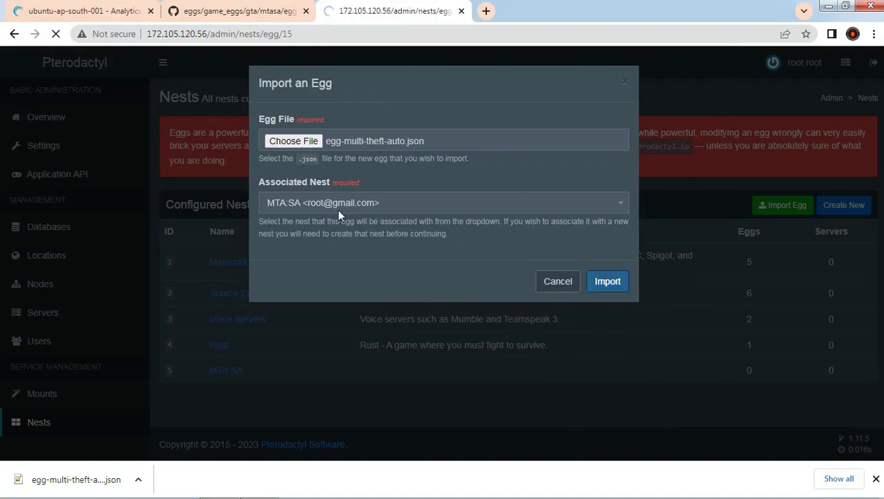
Step: Save the imported Multi Theft Auto egg and return to the Nests list
scroll(326, 215, "down", 5)
scroll(327, 217, "down", 10)
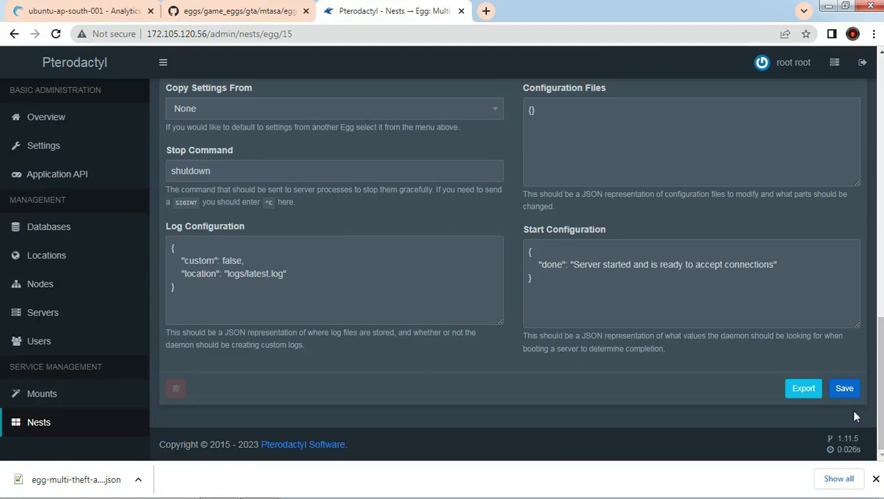
left_click(844, 389)
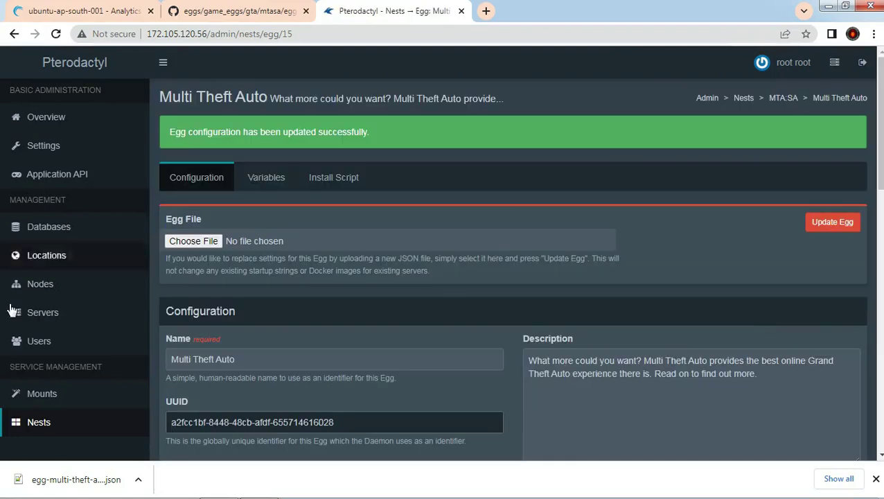
left_click(56, 434)
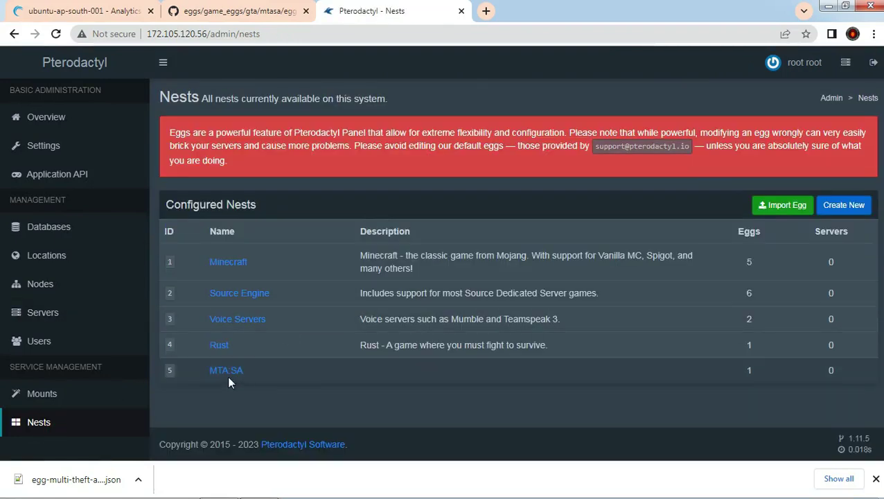
Step: Start a new server named NTS COMMUNITY owned by the admin account
left_click(59, 316)
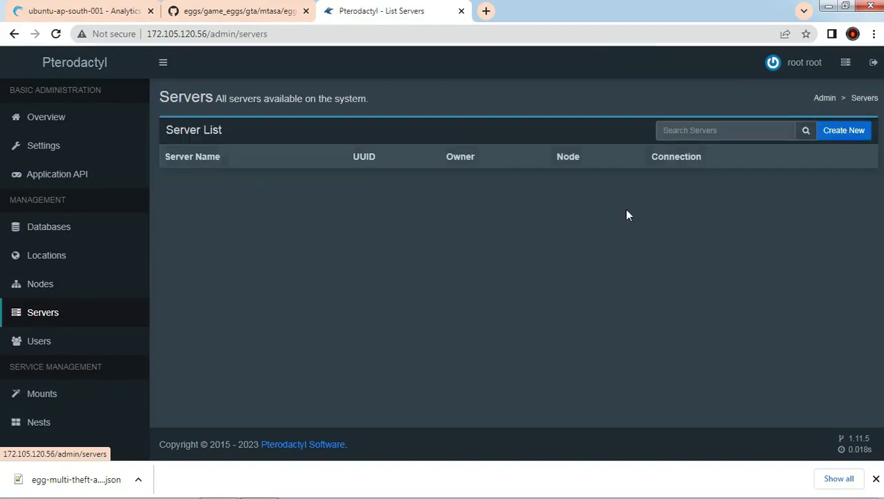
left_click(844, 131)
left_click(252, 180)
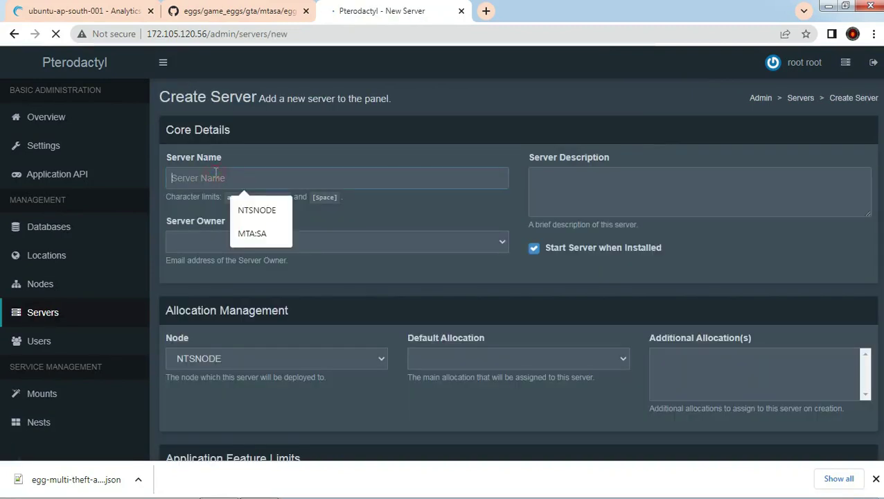
type("NTS COMMUNITY")
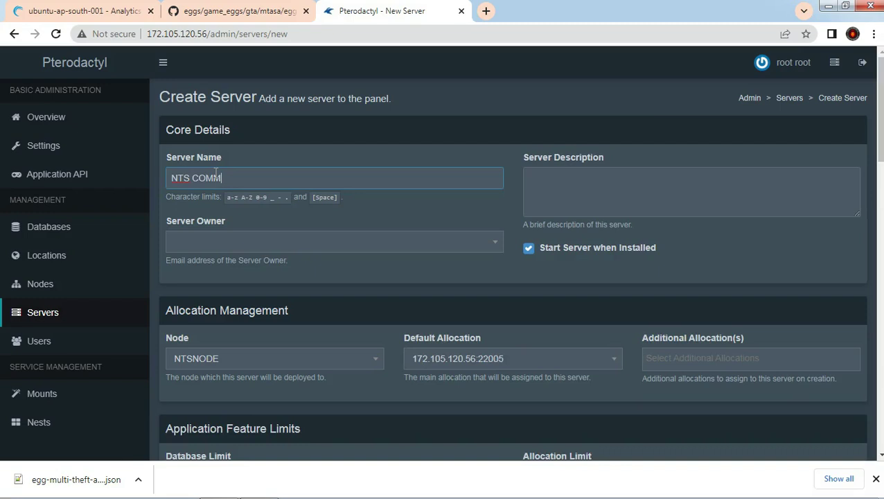
left_click(215, 244)
type("root")
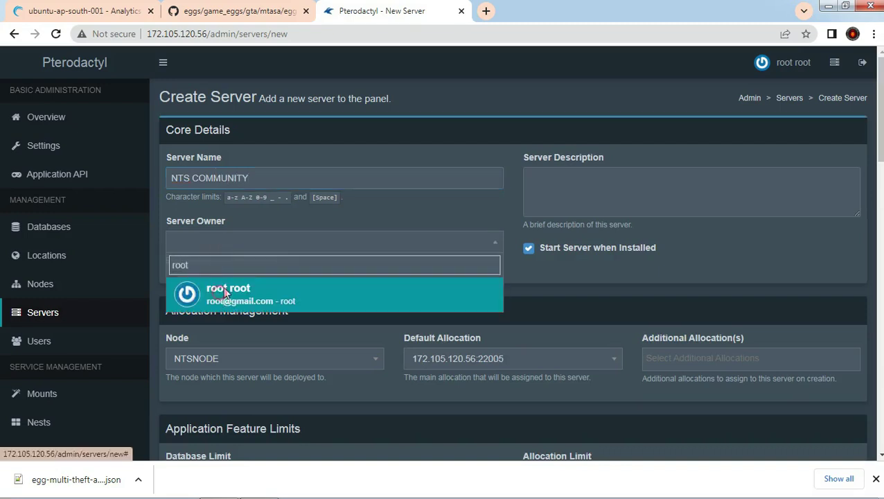
left_click(225, 294)
Step: Keep 172.105.120.56:22005 as the server's default allocation
scroll(240, 258, "down", 3)
left_click(478, 165)
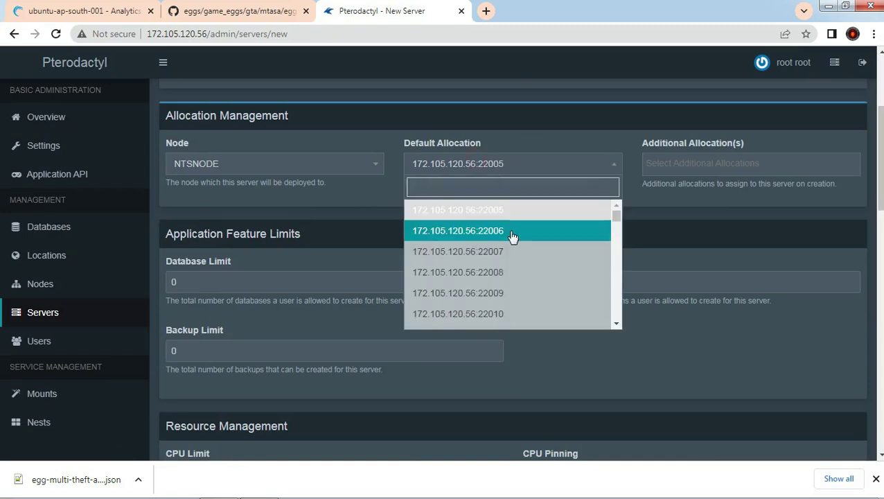
scroll(572, 226, "down", 2)
scroll(554, 232, "up", 2)
scroll(540, 237, "down", 14)
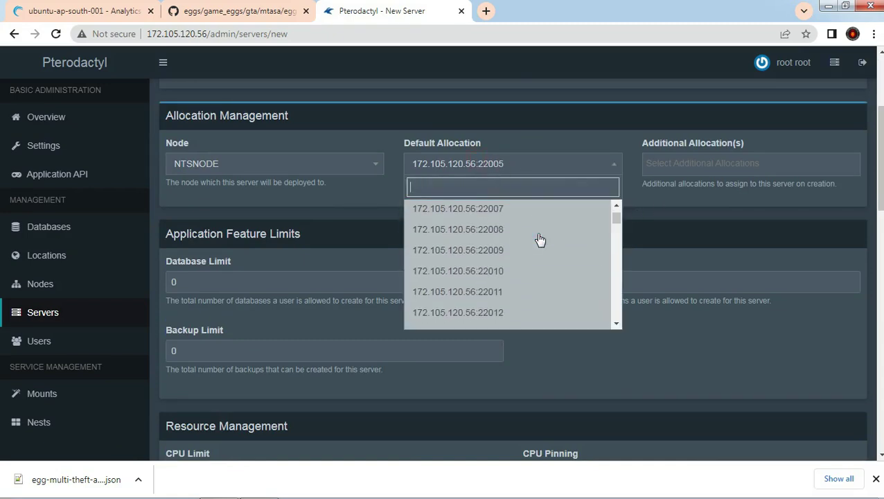
scroll(542, 237, "down", 15)
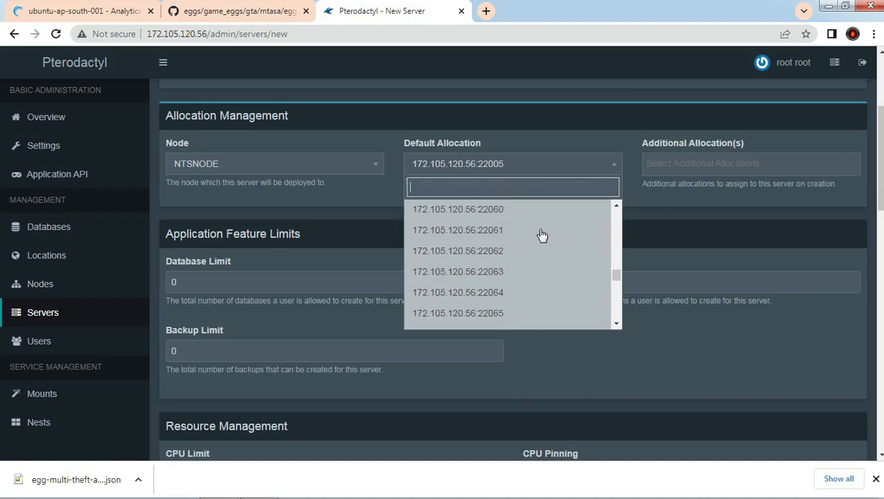
left_click_drag(618, 313, 616, 208)
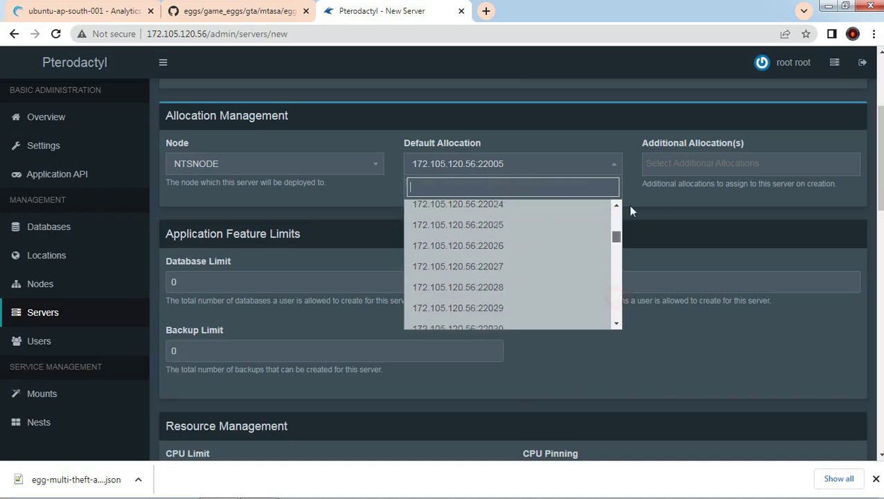
left_click(680, 218)
scroll(361, 262, "down", 2)
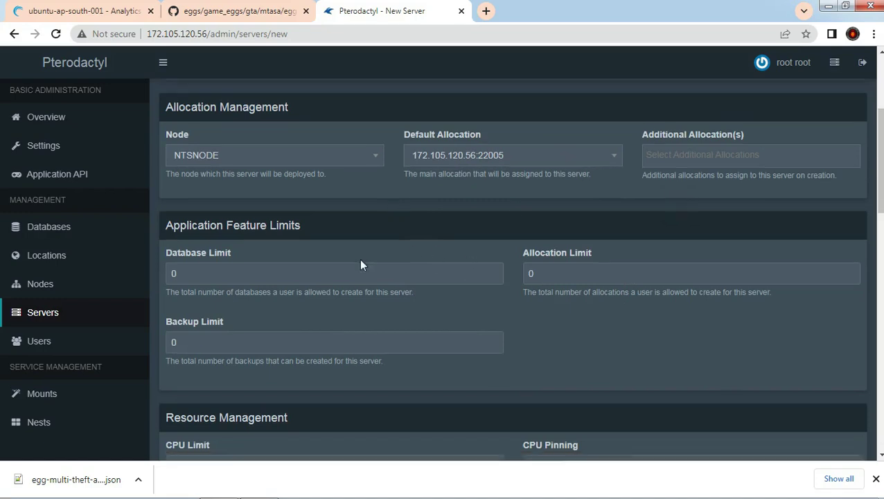
Step: Set the server's memory to 1000 MiB and disk space to 20000 MiB
scroll(228, 214, "down", 3)
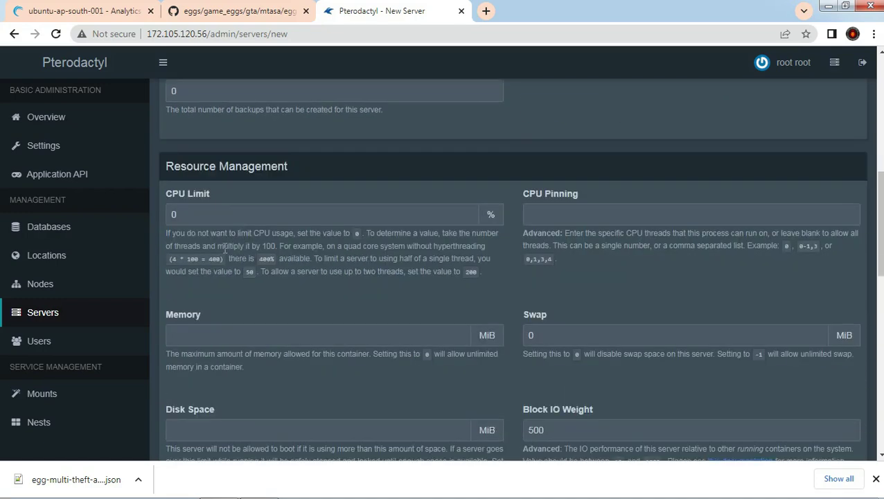
left_click(221, 272)
type("100")
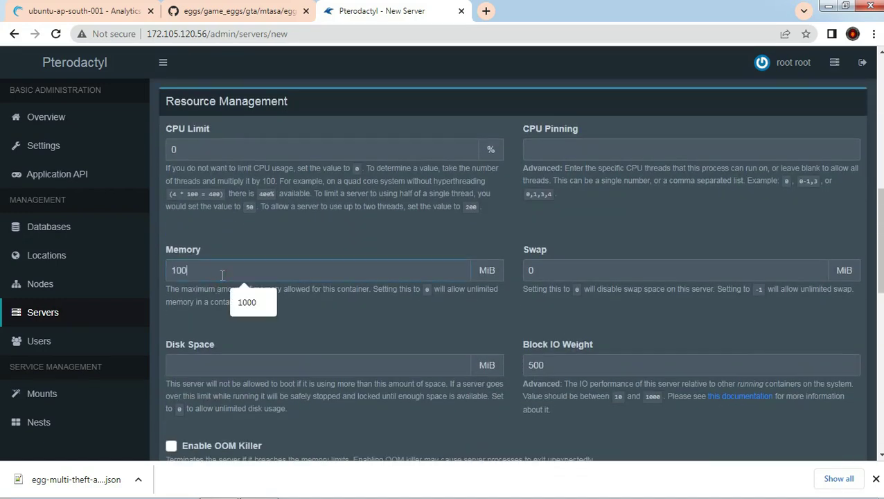
type("0")
left_click(222, 367)
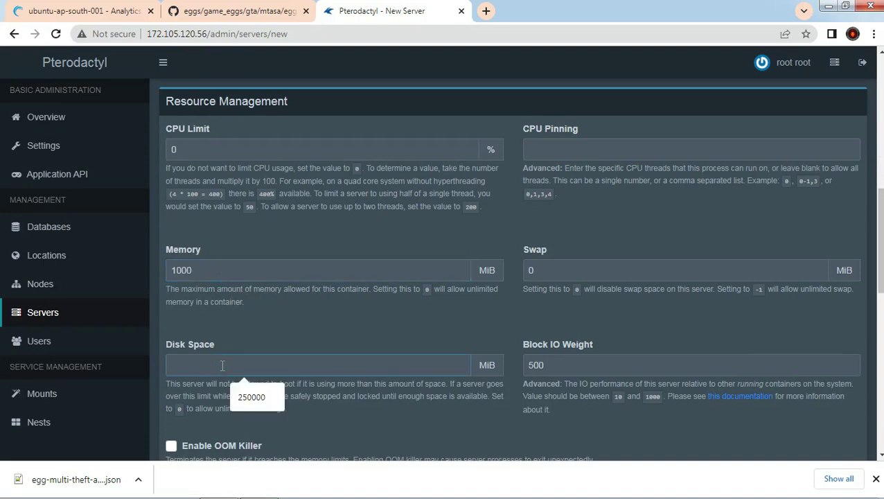
type("20000")
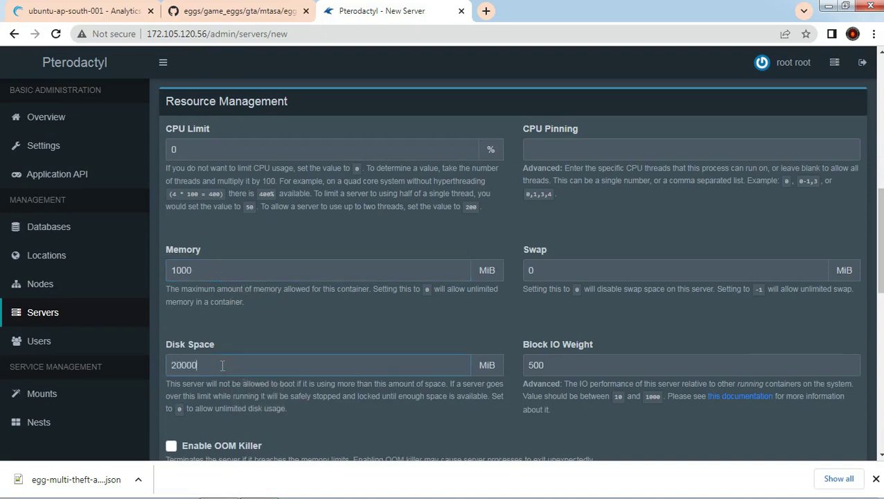
Step: Choose nest MTA:SA with the Multi Theft Auto egg, create the server, and open its console
scroll(312, 310, "down", 5)
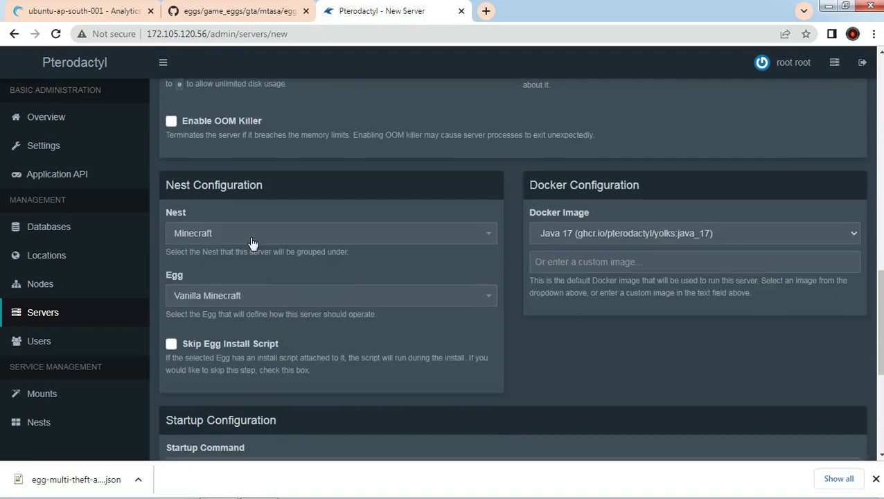
left_click(253, 237)
left_click(181, 364)
left_click(217, 298)
left_click(598, 378)
scroll(599, 380, "down", 4)
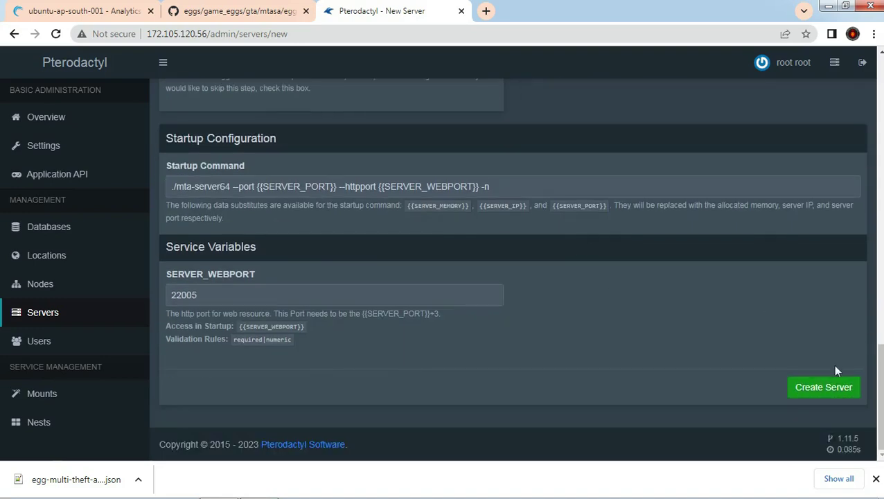
left_click(824, 387)
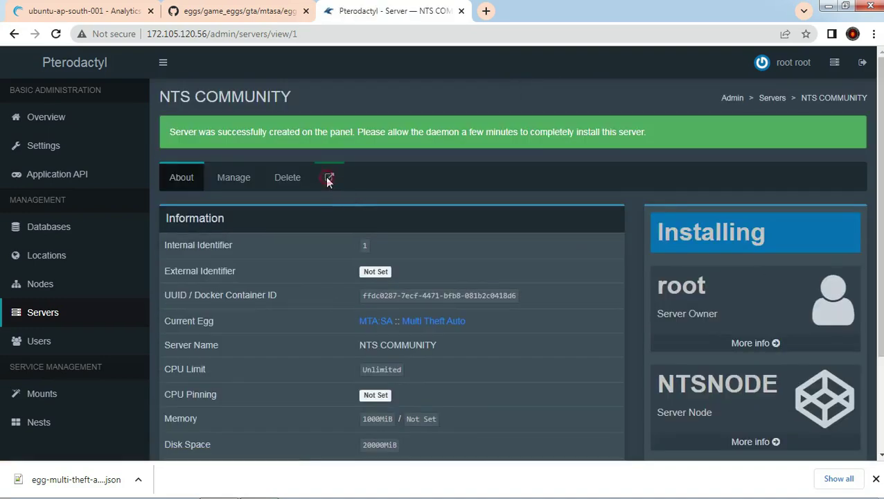
left_click(329, 178)
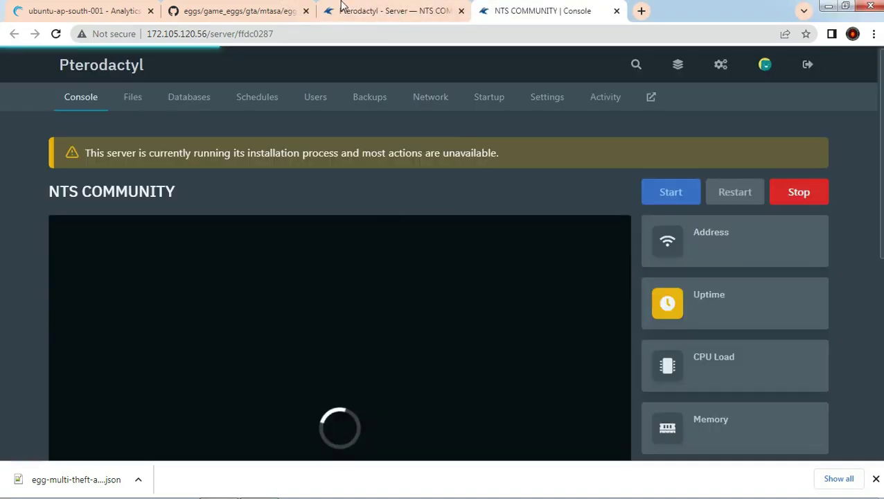
Step: Return to the admin tab and show the Nodes list, with NTSNODE hosting 1 server
scroll(414, 278, "down", 2)
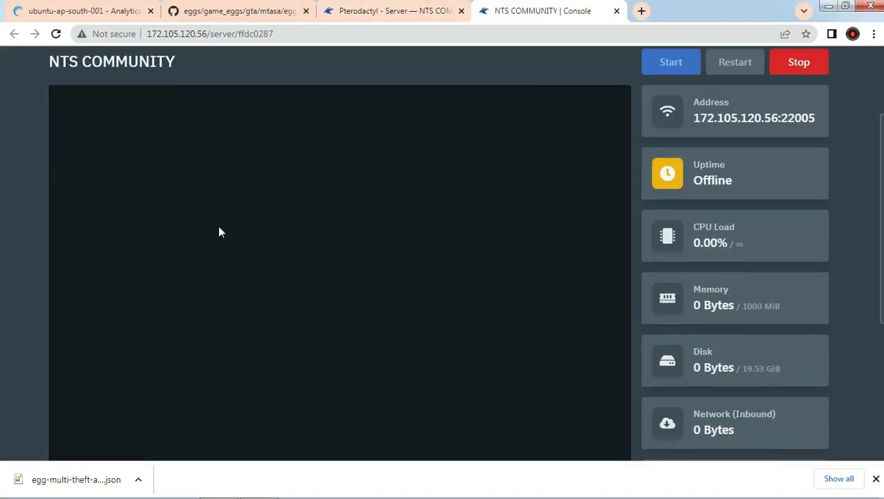
left_click(392, 11)
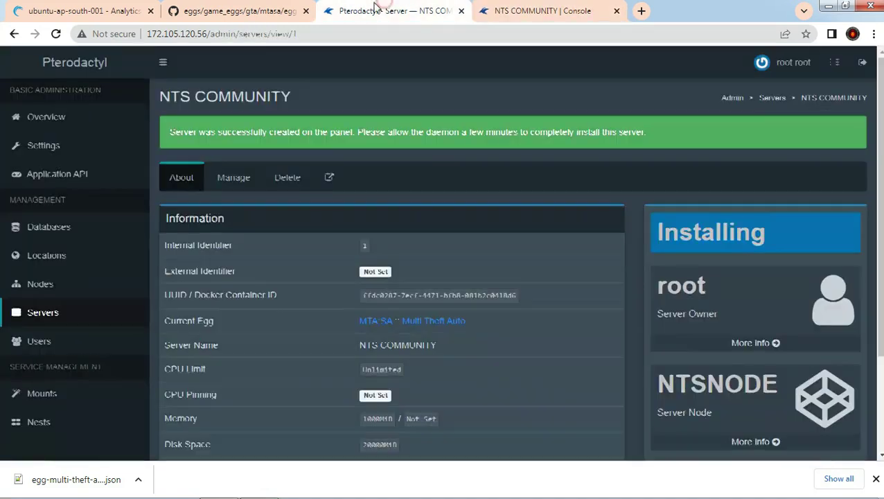
left_click(42, 284)
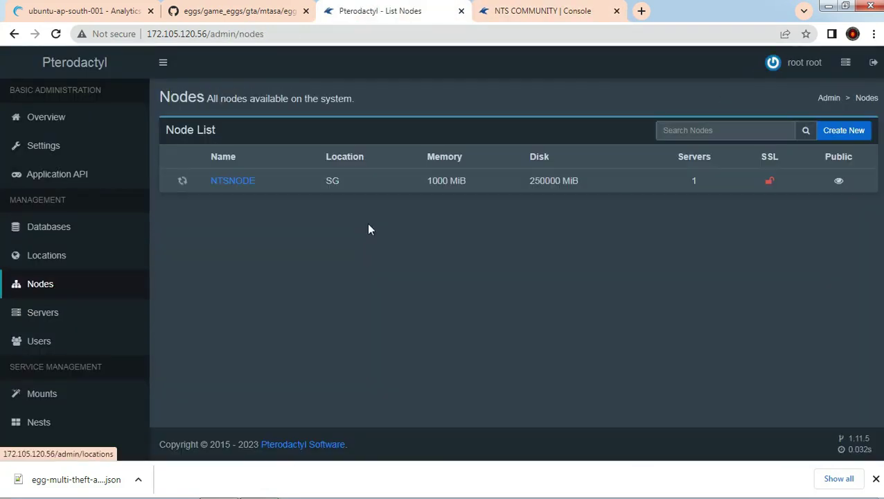
Step: Allocate ports 22003 and 22126 on NTSNODE using IP 172.105.120.56
left_click(249, 183)
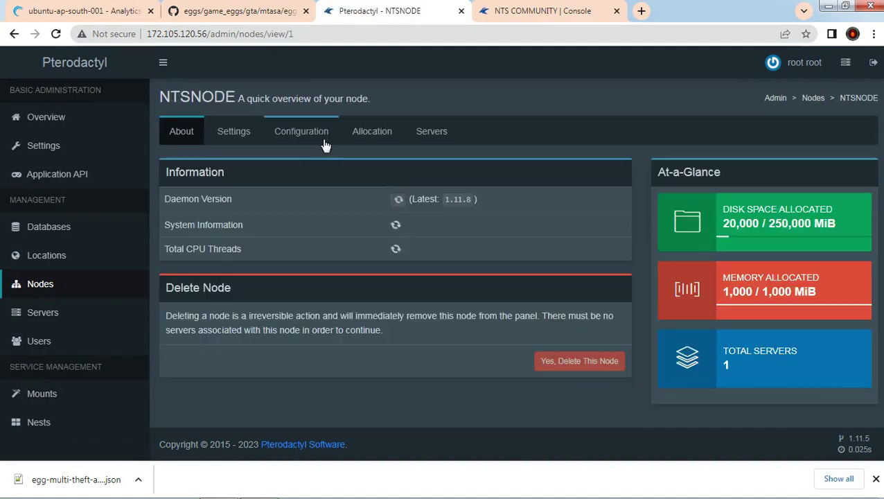
left_click(384, 143)
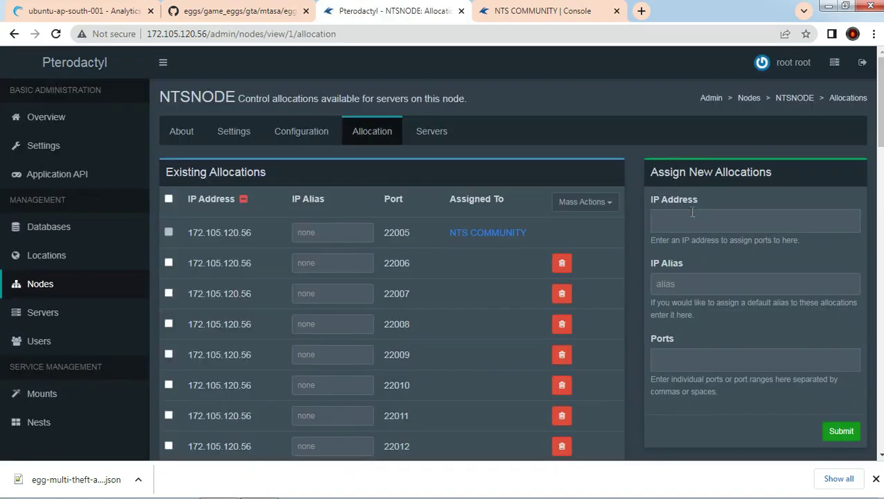
left_click(693, 224)
left_click(693, 242)
left_click(696, 357)
type("220")
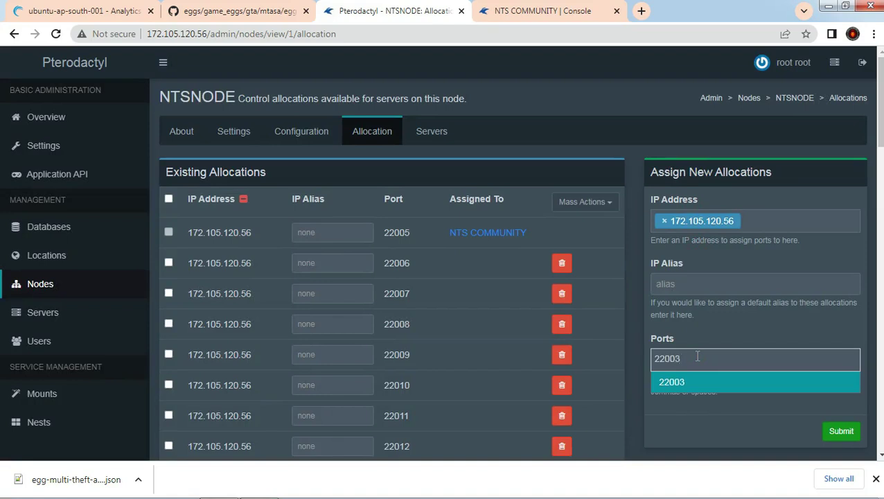
type("03")
key("Return")
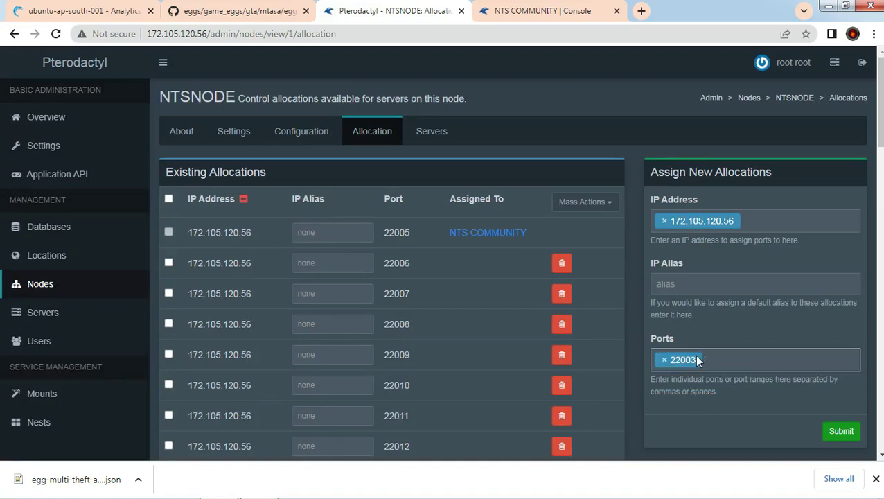
type("22126")
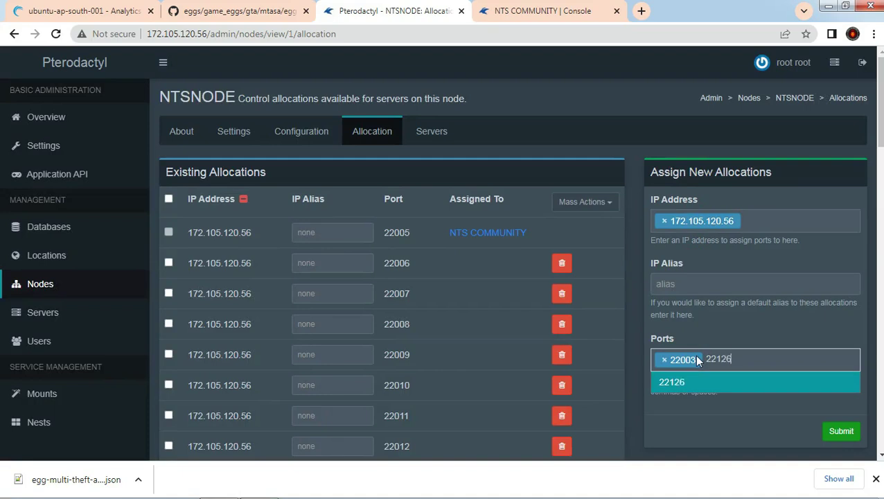
key("Return")
left_click(840, 432)
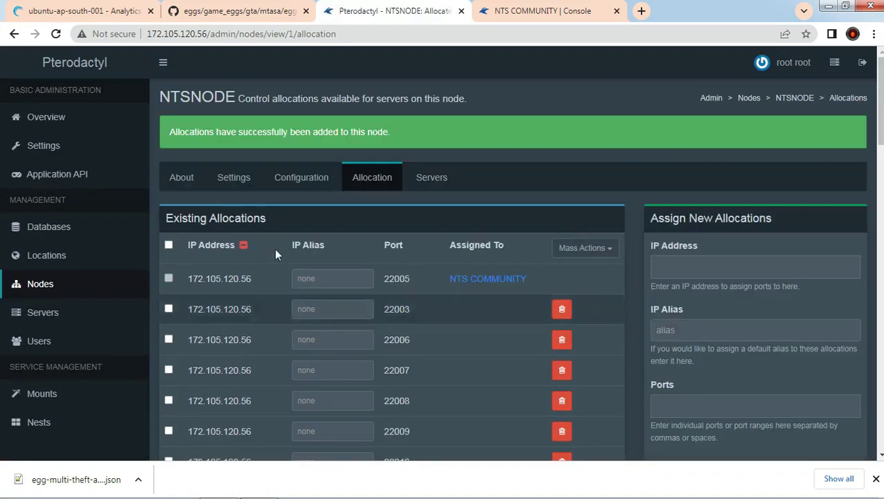
Step: Reopen the NTS COMMUNITY server details and switch to its console tab
left_click(81, 312)
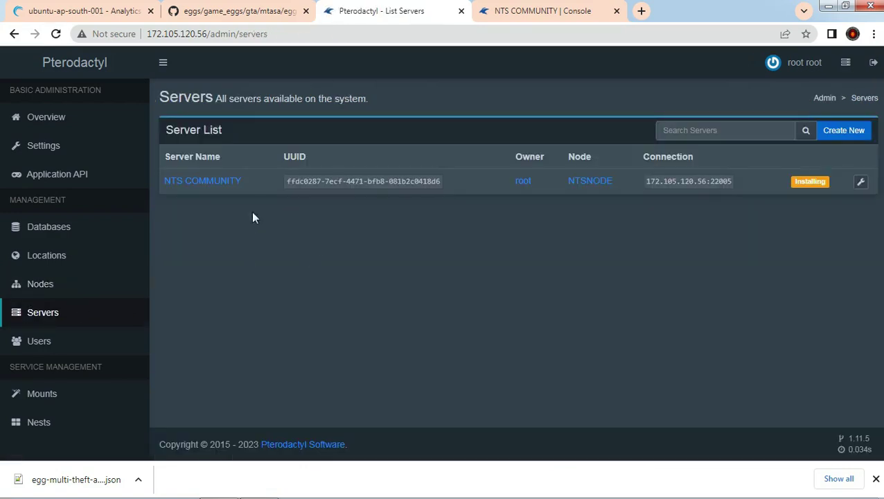
left_click(215, 182)
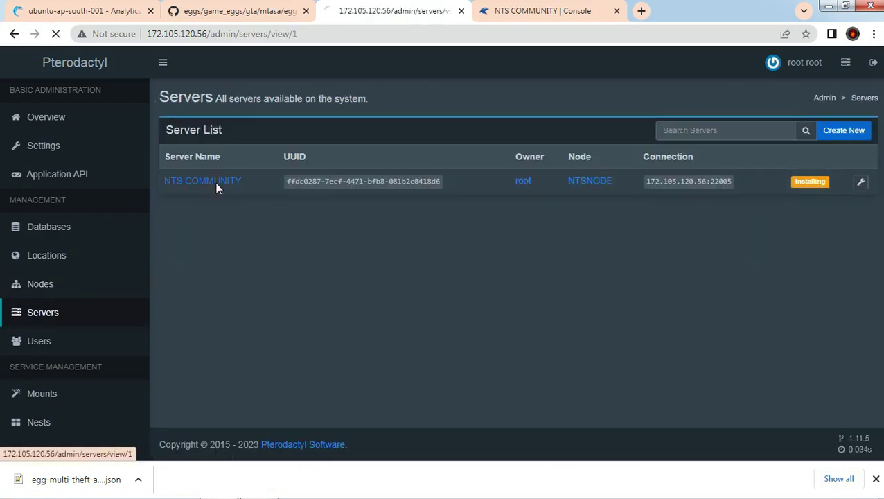
left_click(229, 136)
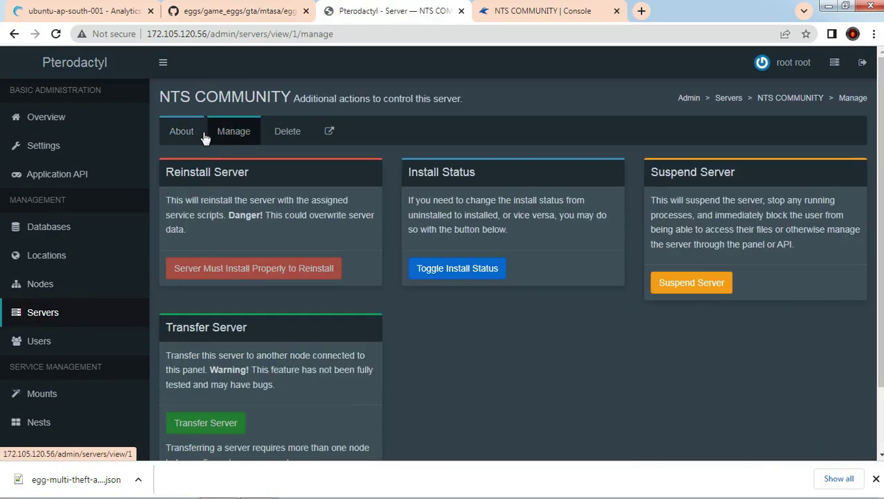
left_click(203, 137)
key("ctrl+Tab")
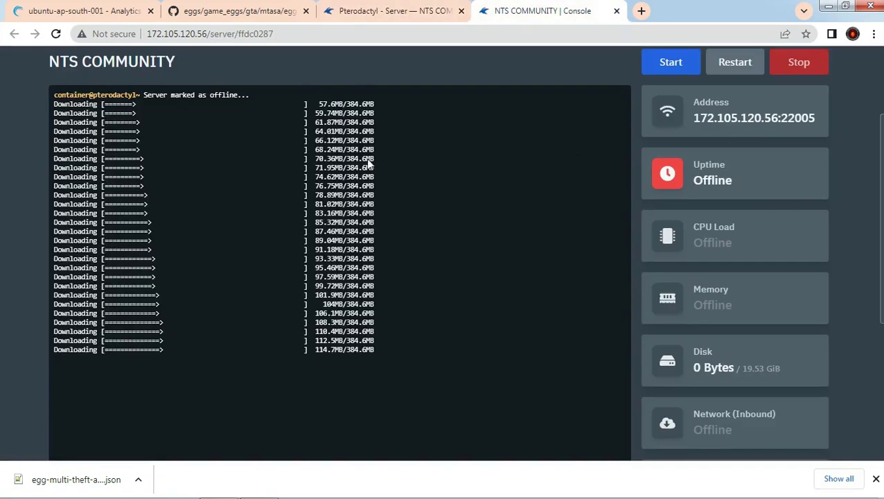
Step: Dismiss the downloads bar and close the GitHub eggs tab
scroll(1, 204, "down", 2)
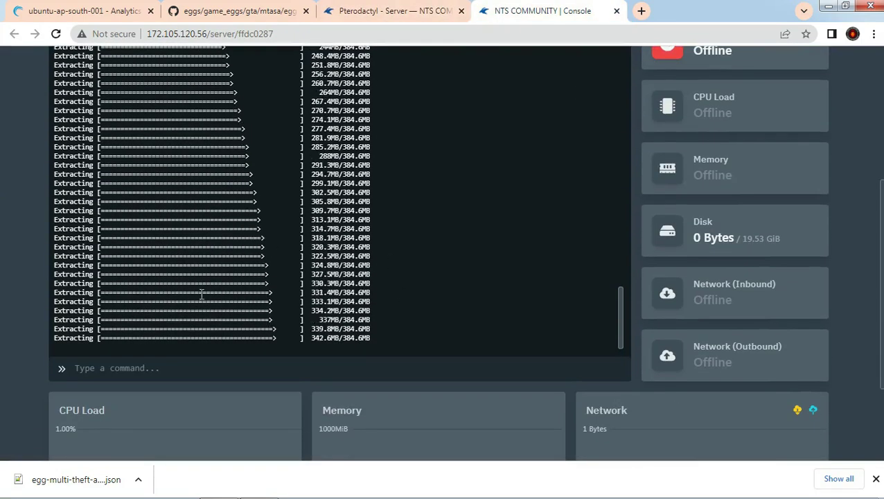
scroll(875, 300, "up", 1)
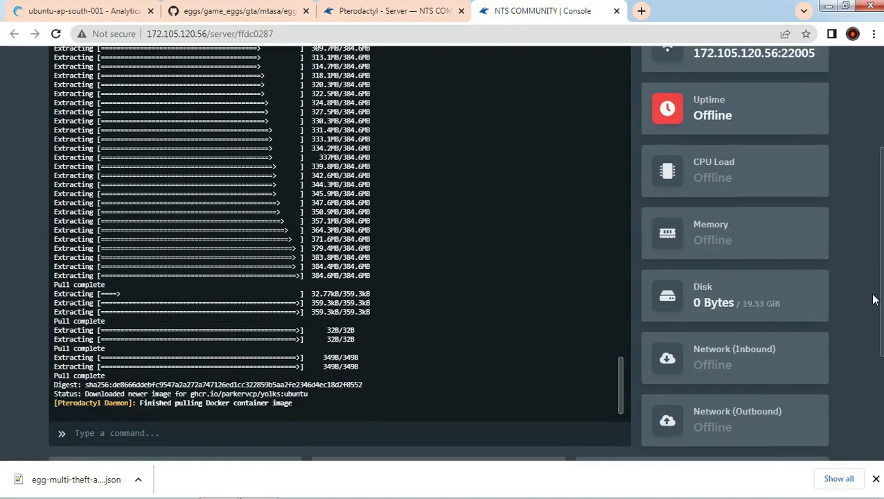
scroll(881, 284, "up", 1)
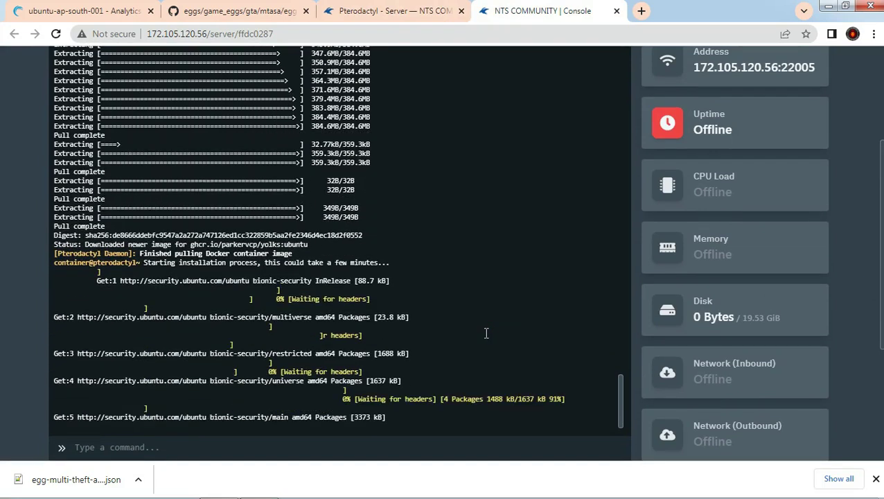
left_click(876, 478)
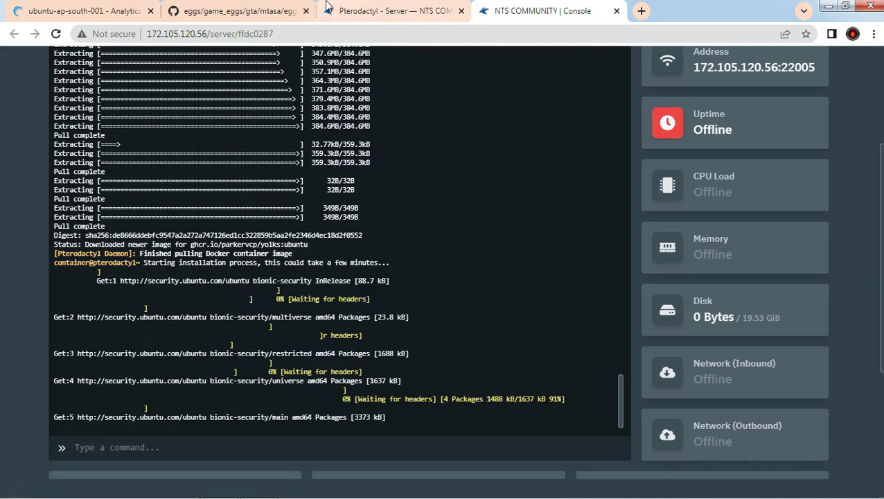
left_click(306, 11)
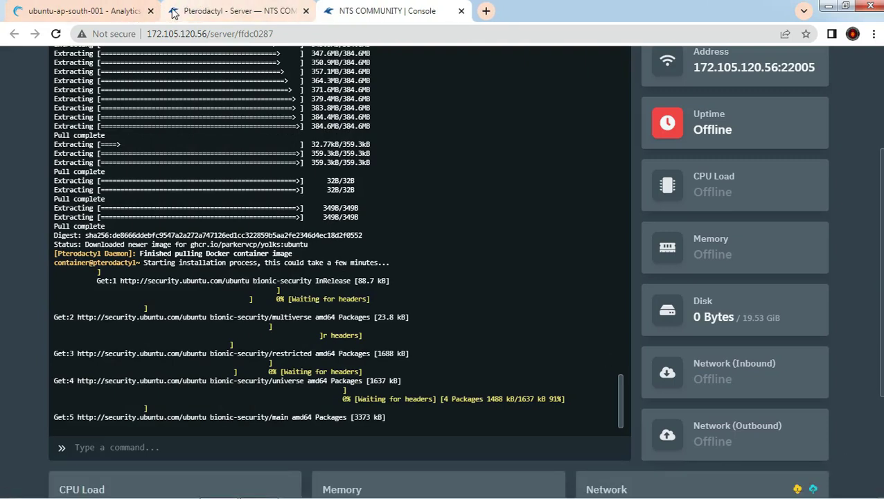
Step: Follow the console until the install finishes and the MTA server runs on port 22005
scroll(458, 273, "down", 1)
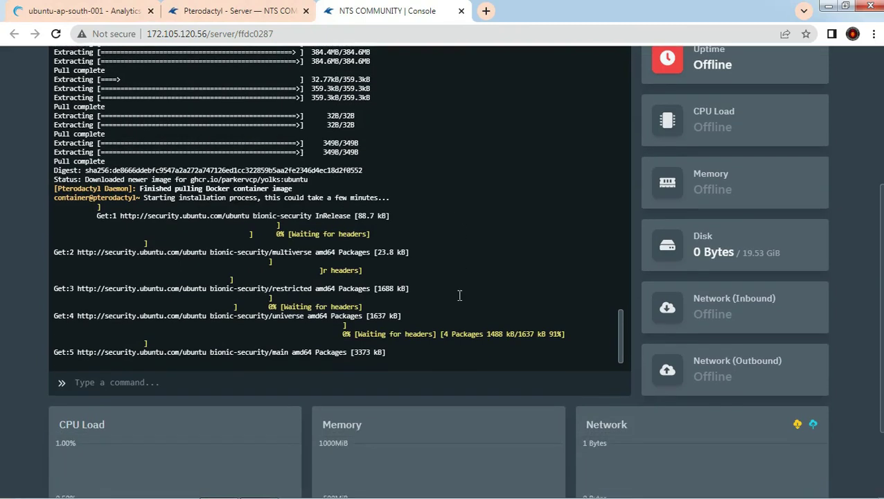
scroll(14, 411, "up", 1)
scroll(14, 412, "up", 1)
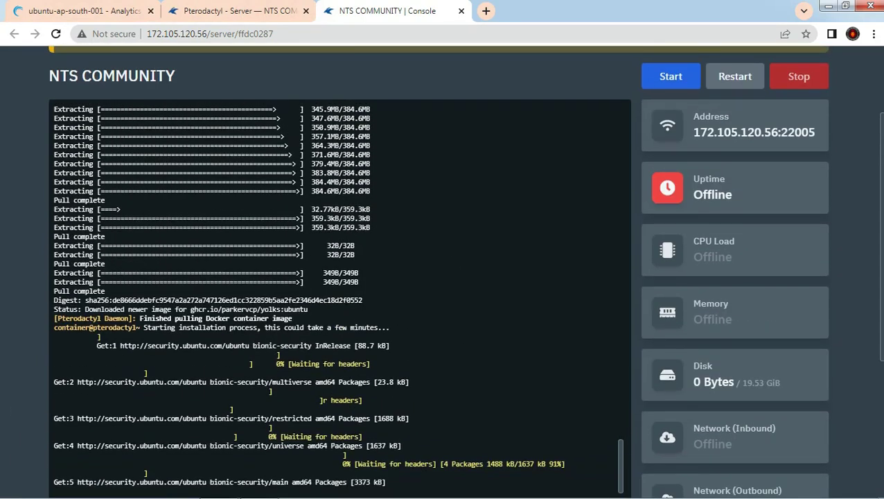
left_click_drag(881, 179, 876, 199)
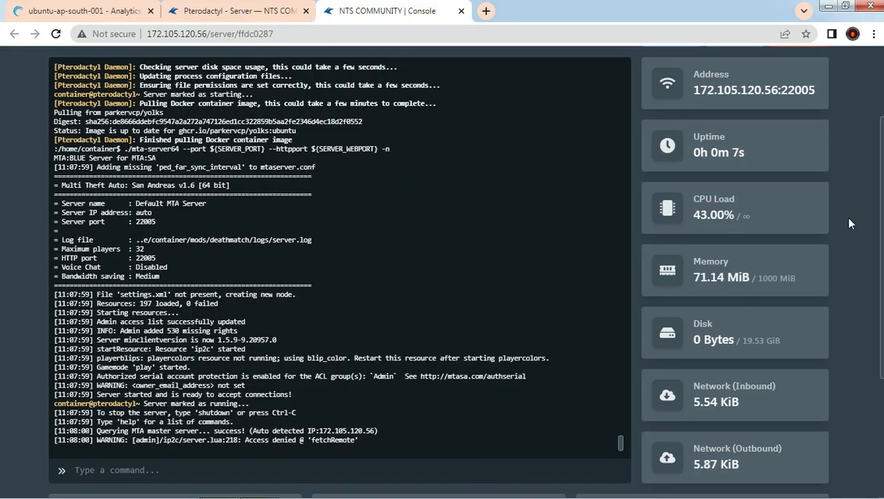
left_click(125, 470)
Step: Run openports to confirm 22005 is open and 22128 UDP closed, then return to the admin tab
type("openports")
key("Return")
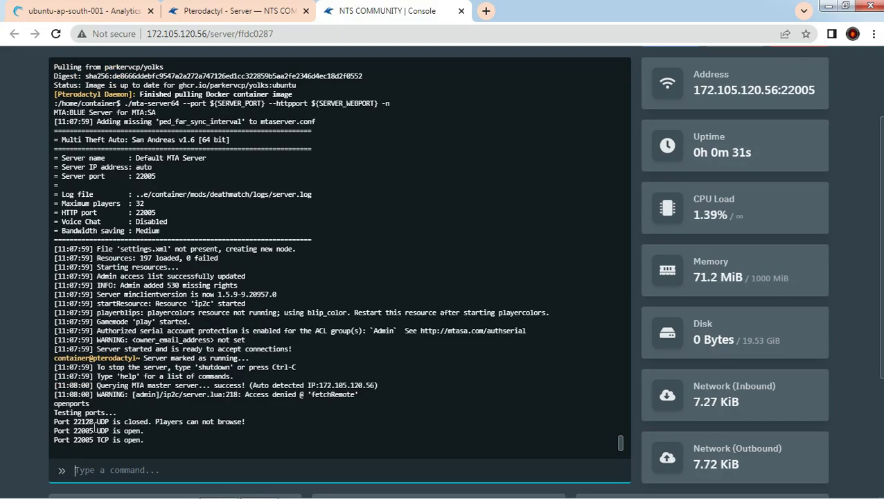
scroll(649, 244, "down", 2)
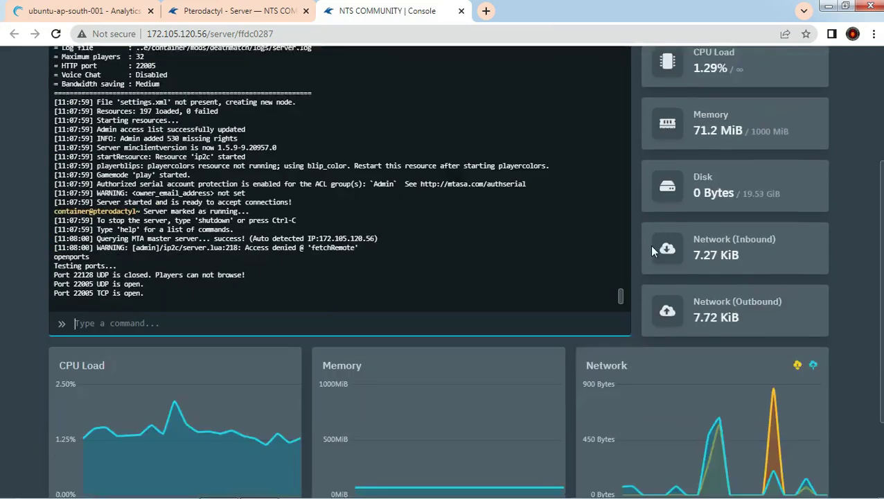
left_click(270, 7)
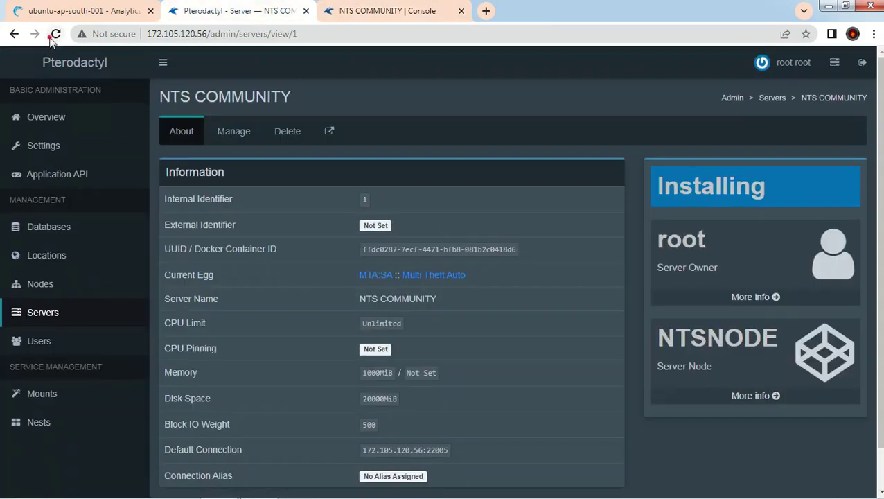